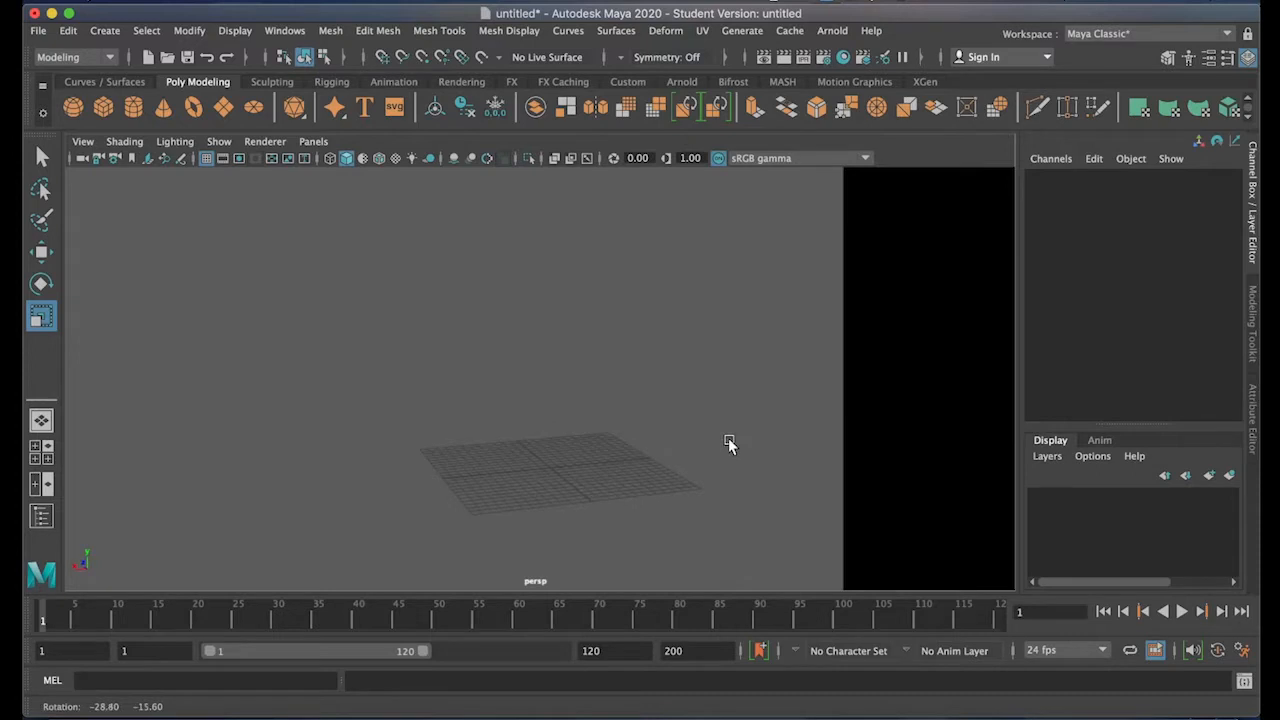
- Examine the empty scene grid from several angles in the perspective view and the four-view layout
alt+drag(716, 472, 624, 456)
key(space)
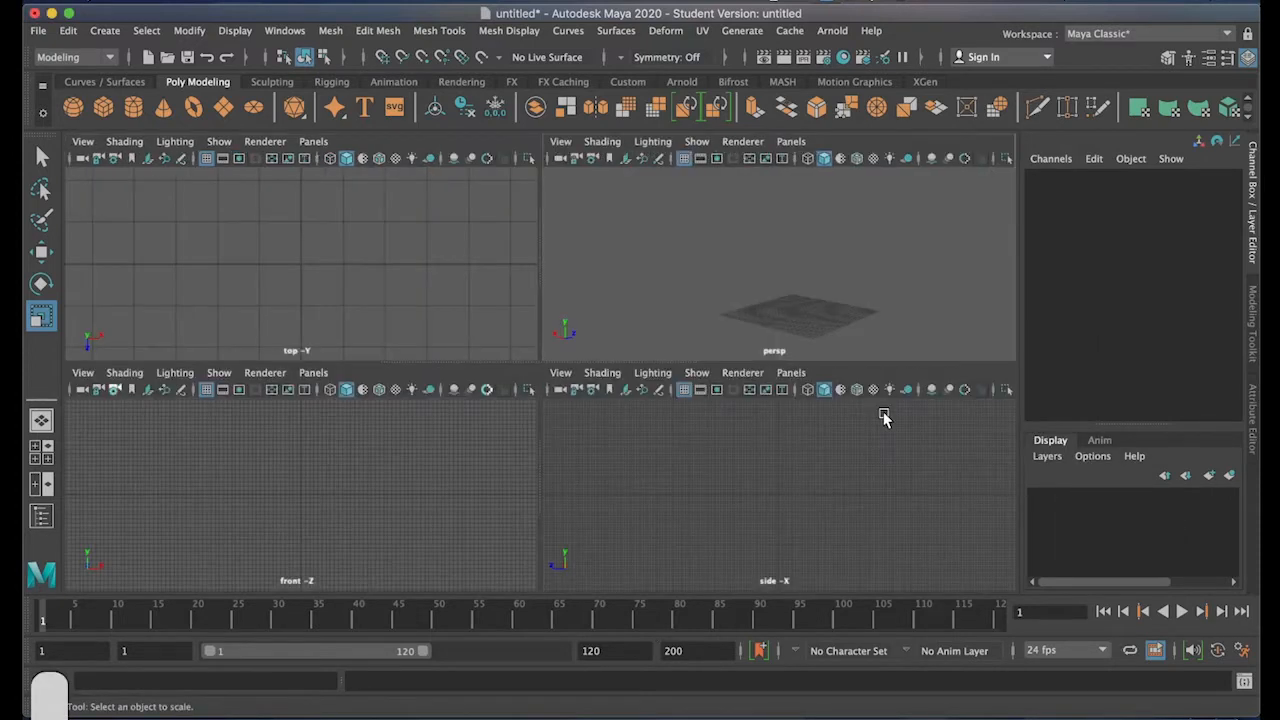
key(space)
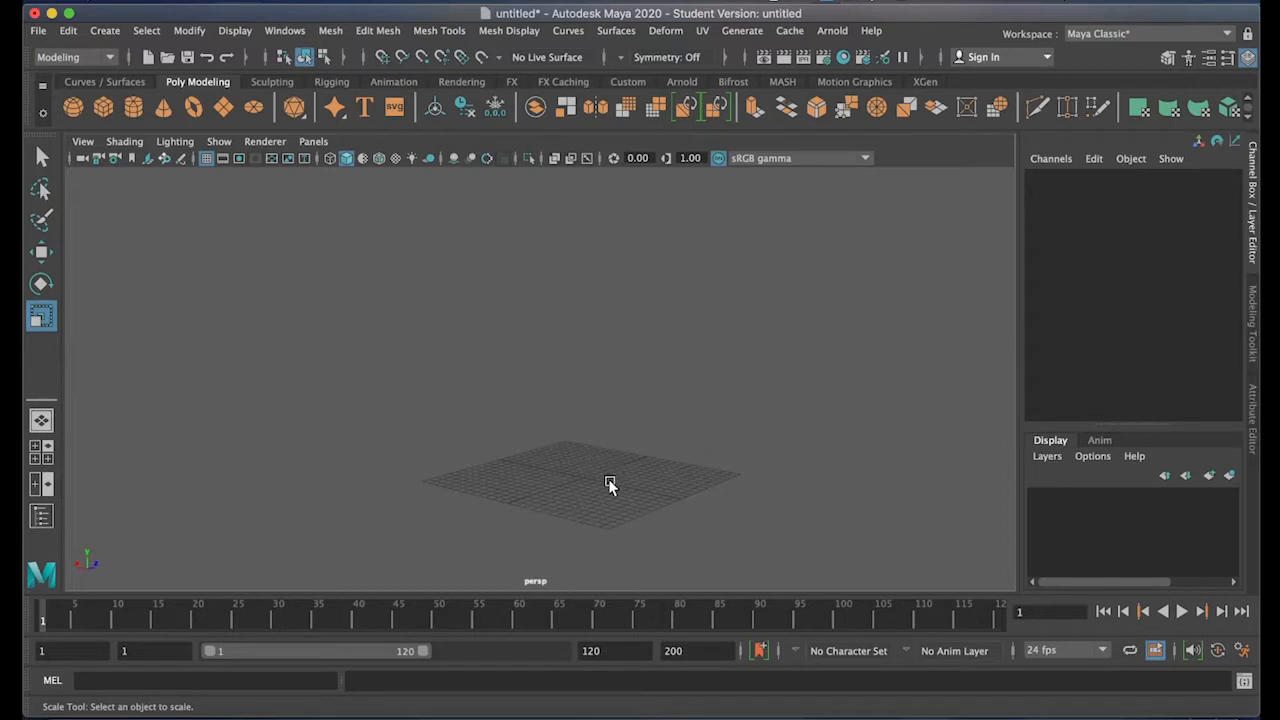
alt+drag(521, 444, 633, 455)
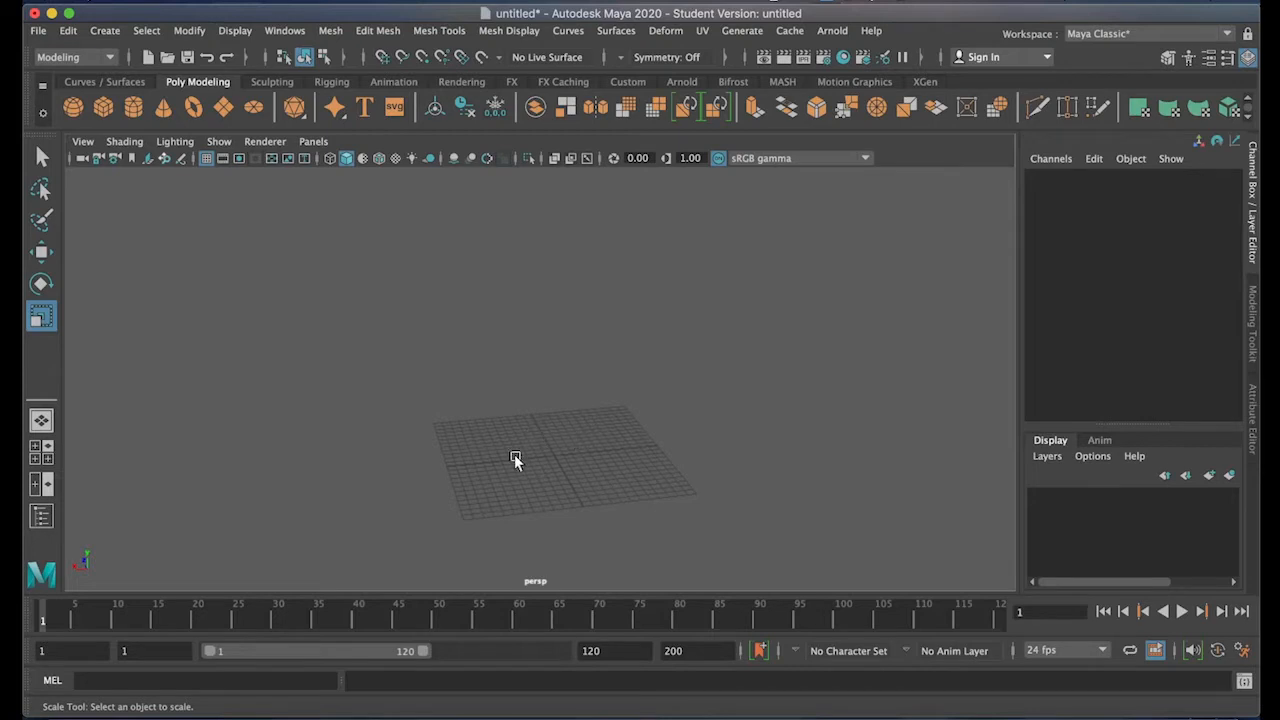
alt+drag(508, 468, 616, 457)
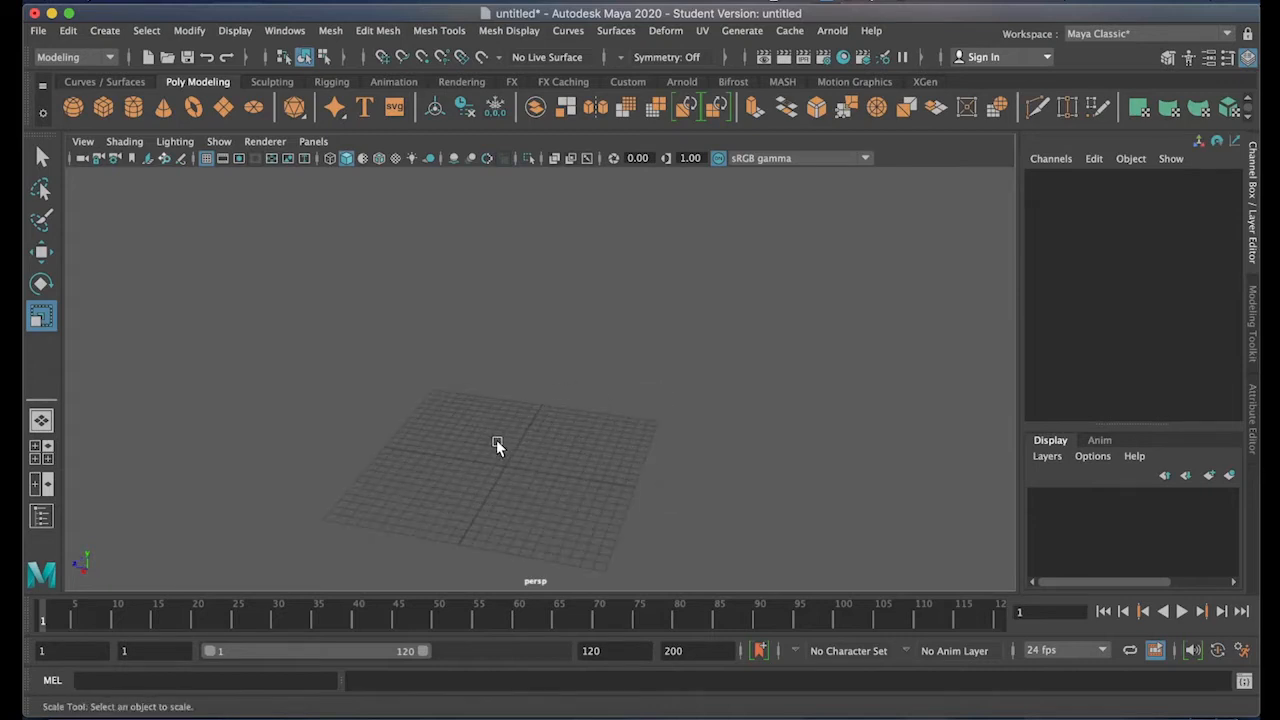
alt+drag(494, 457, 475, 438)
key(a)
key(s)
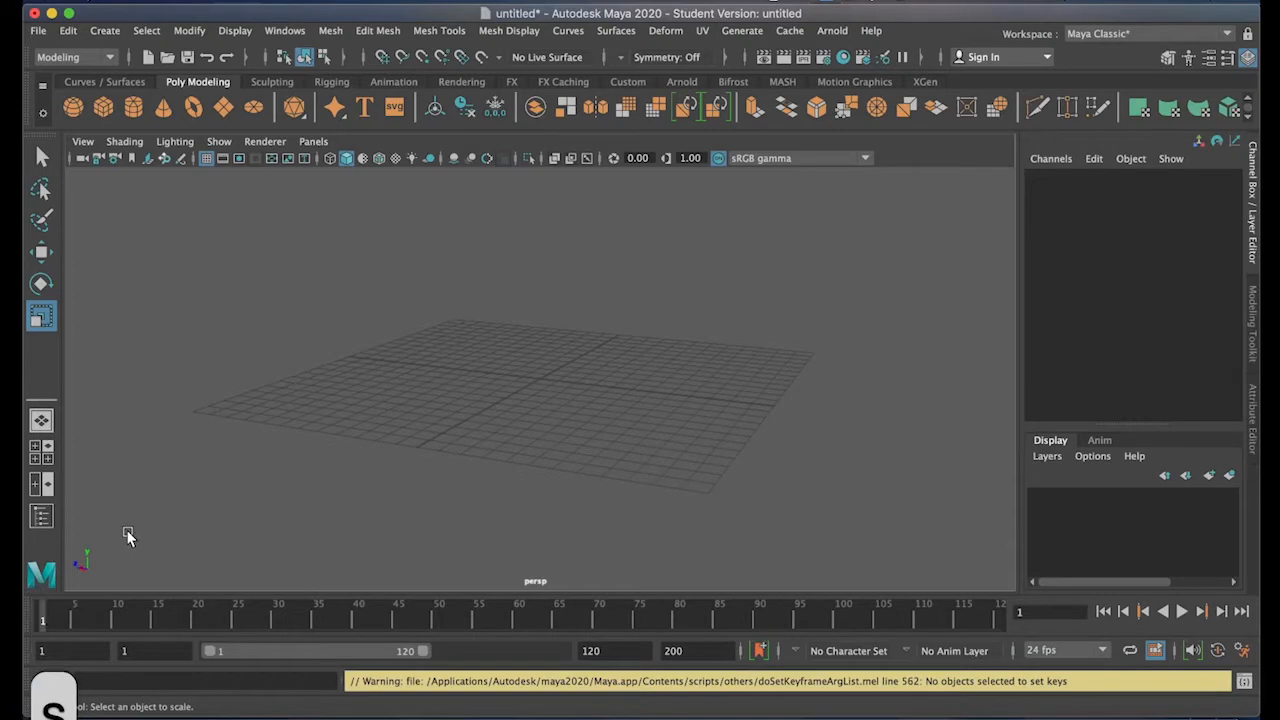
key(d)
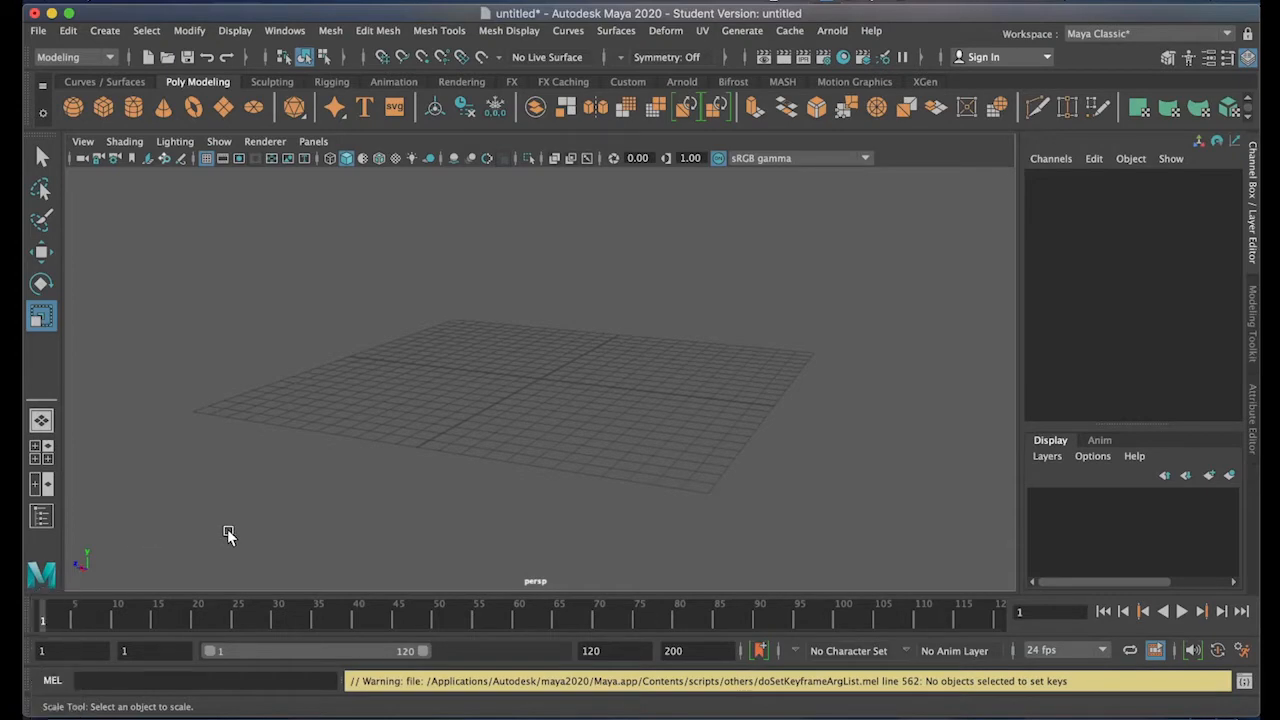
key(space)
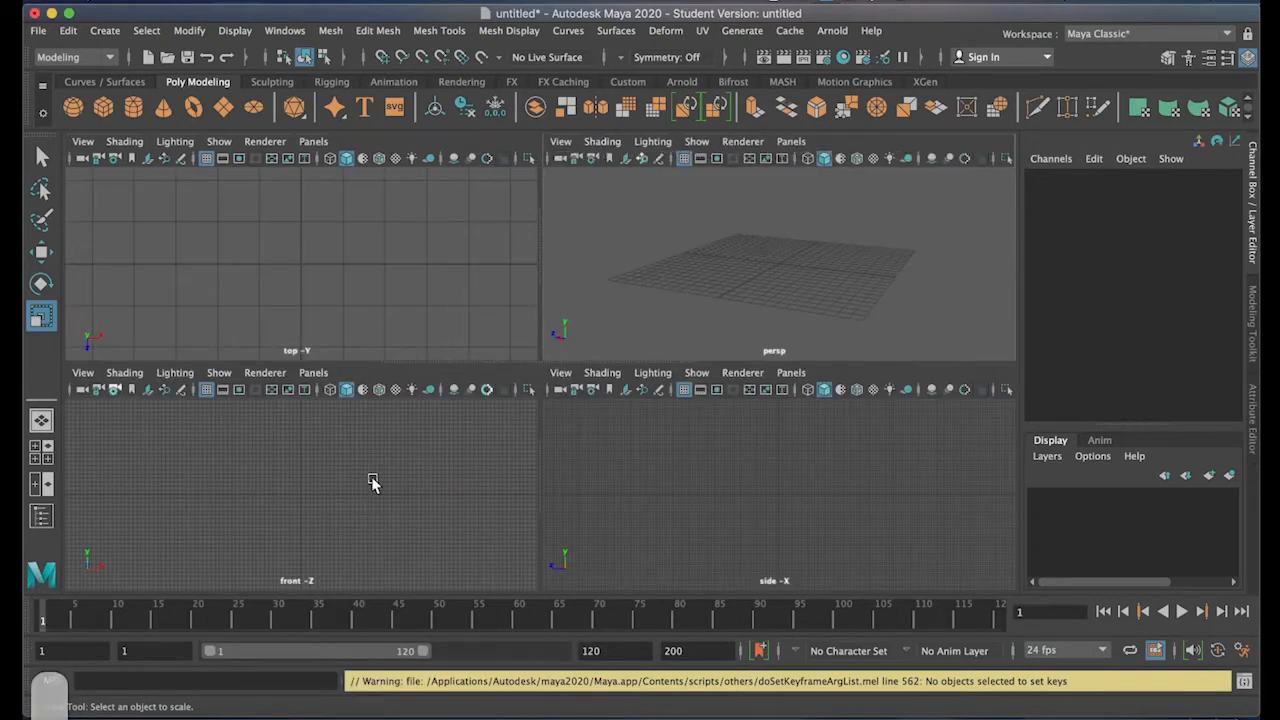
key(space)
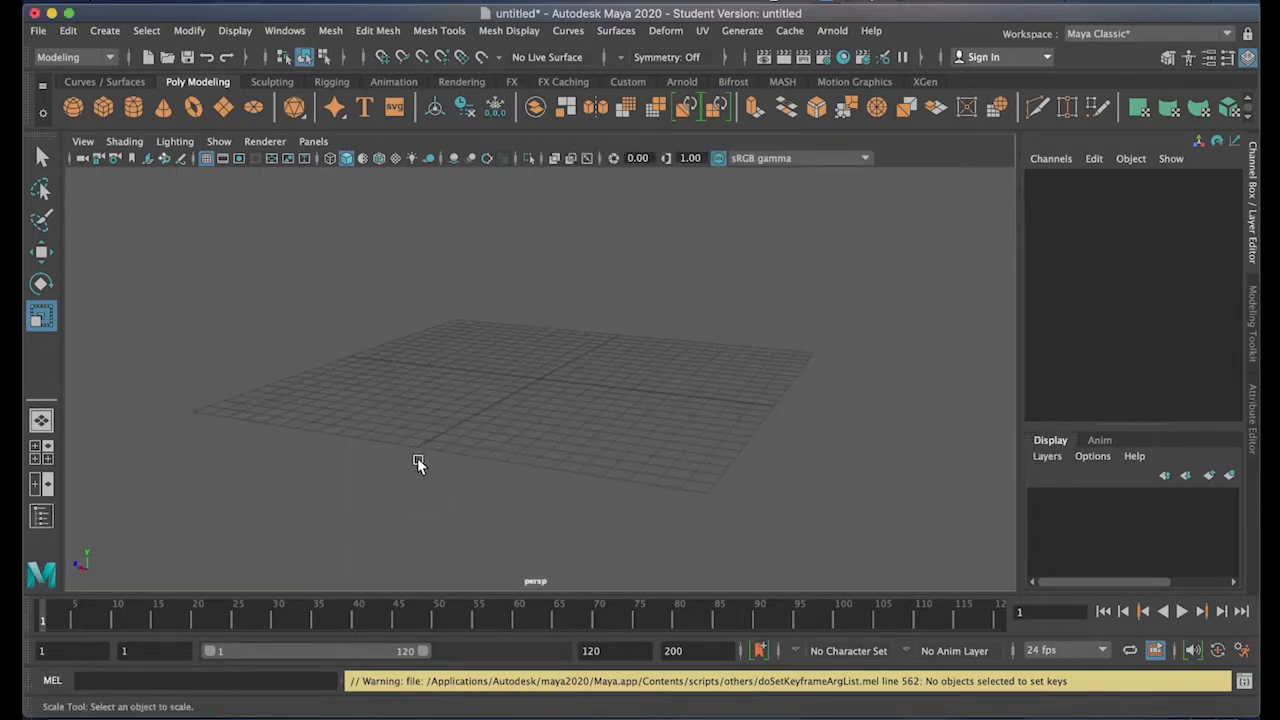
key(w)
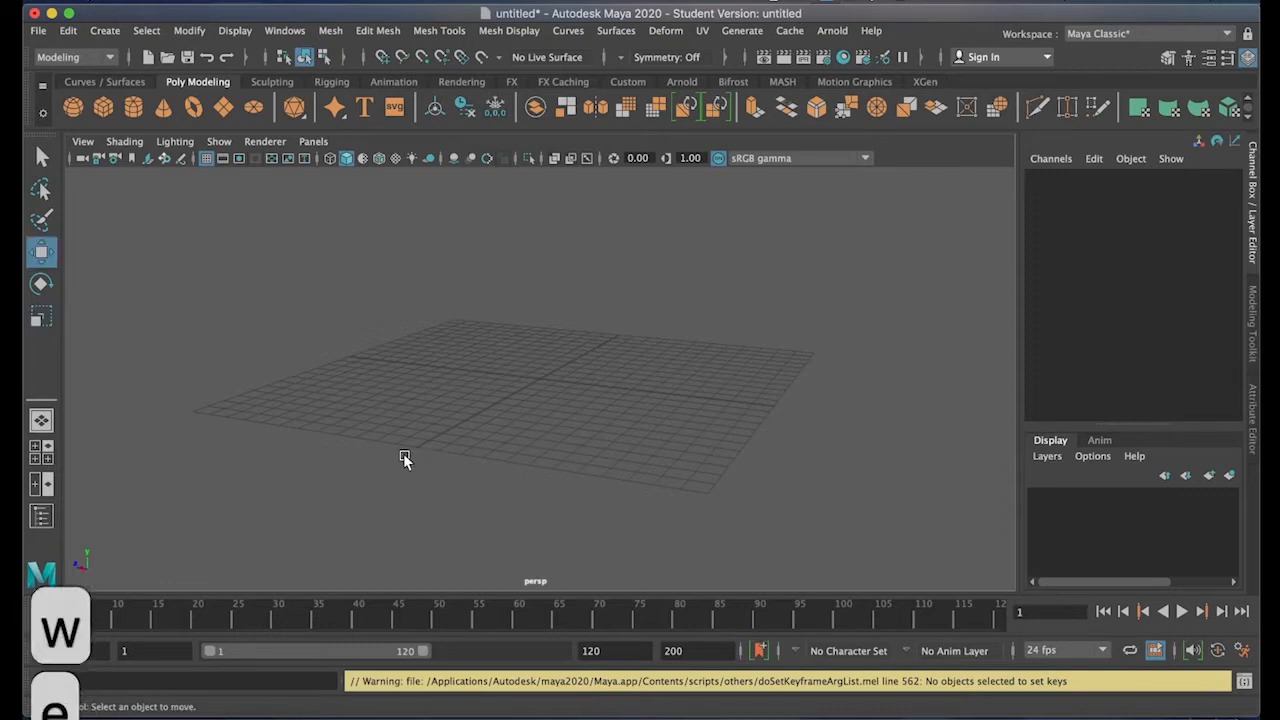
key(e)
key(r)
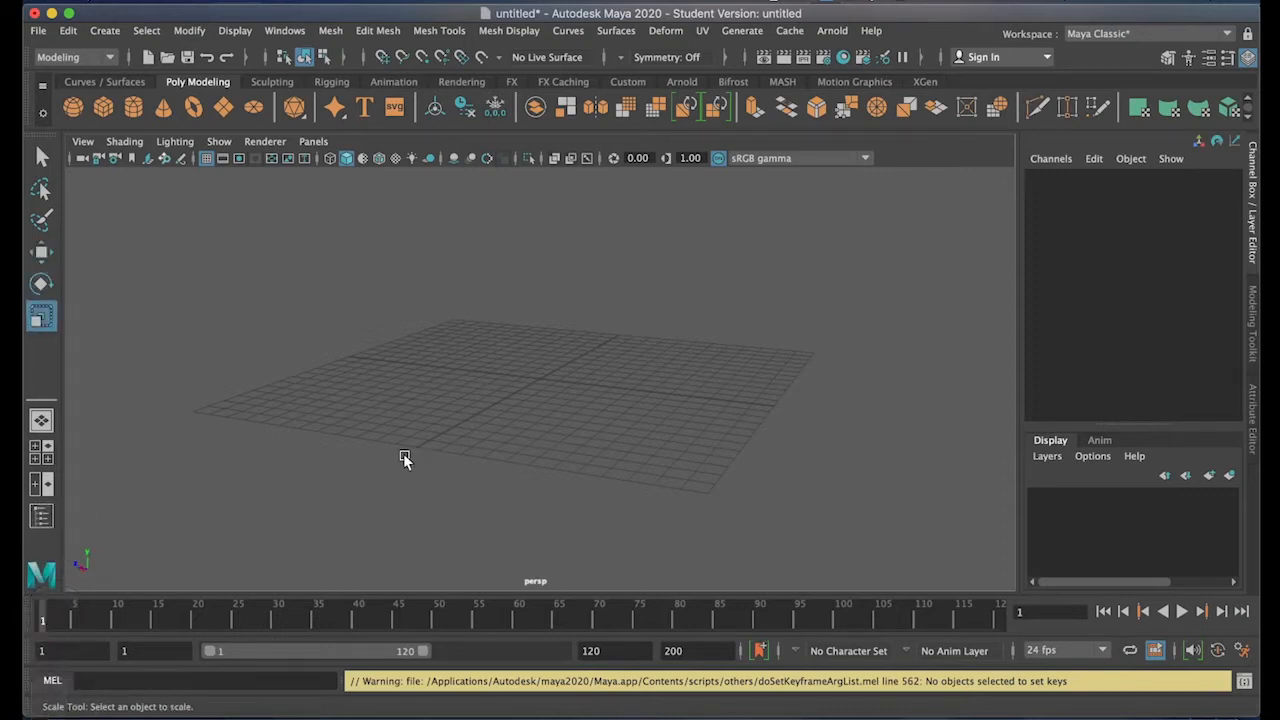
key(super+w)
click(357, 375)
- Create a free image plane and load Side View.jpg from the Reference Images folder as its image
mouse_move(522, 397)
alt+mouse_down()
mouse_move(523, 420)
mouse_move(377, 409)
mouse_move(597, 366)
mouse_move(531, 420)
alt+mouse_up()
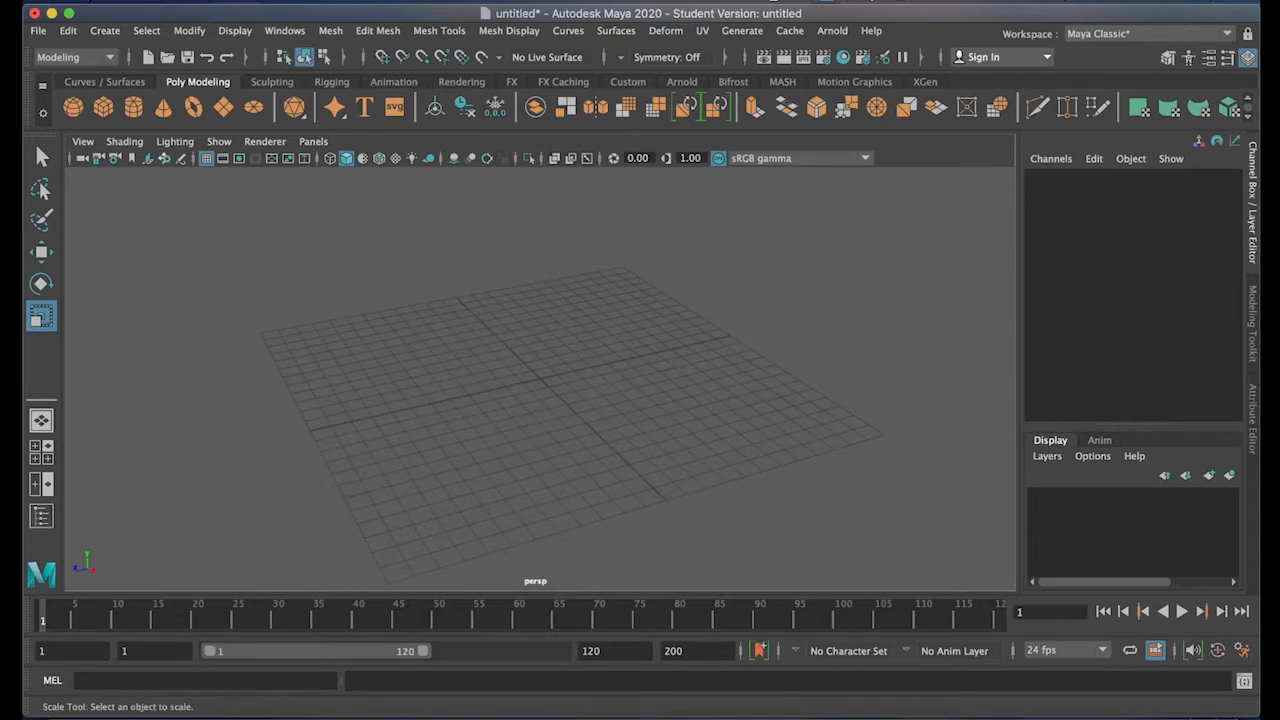
click(100, 31)
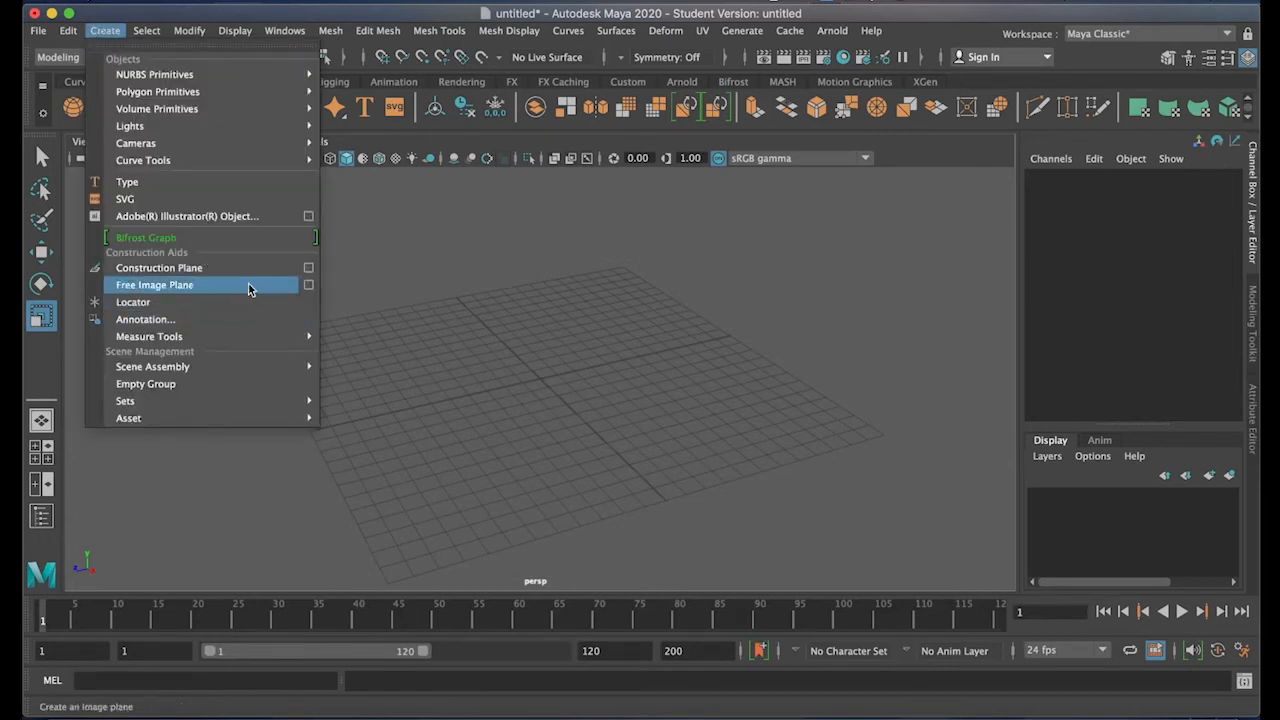
click(271, 286)
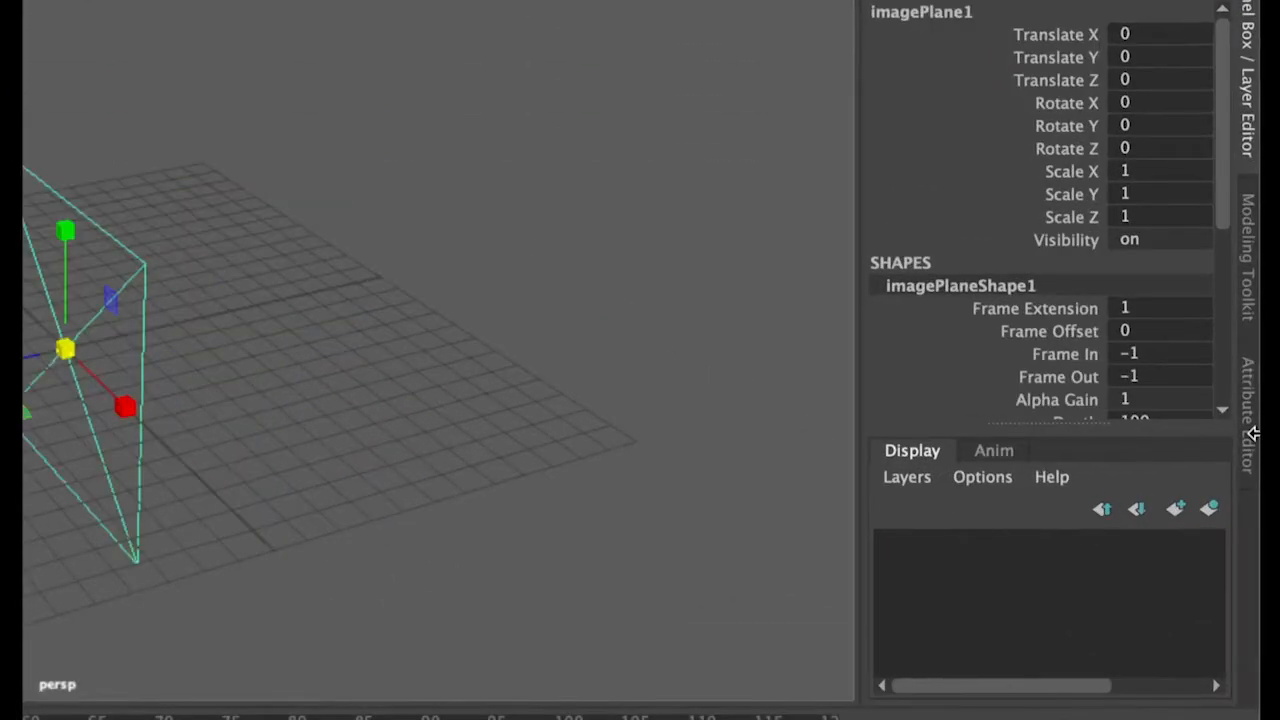
click(1250, 435)
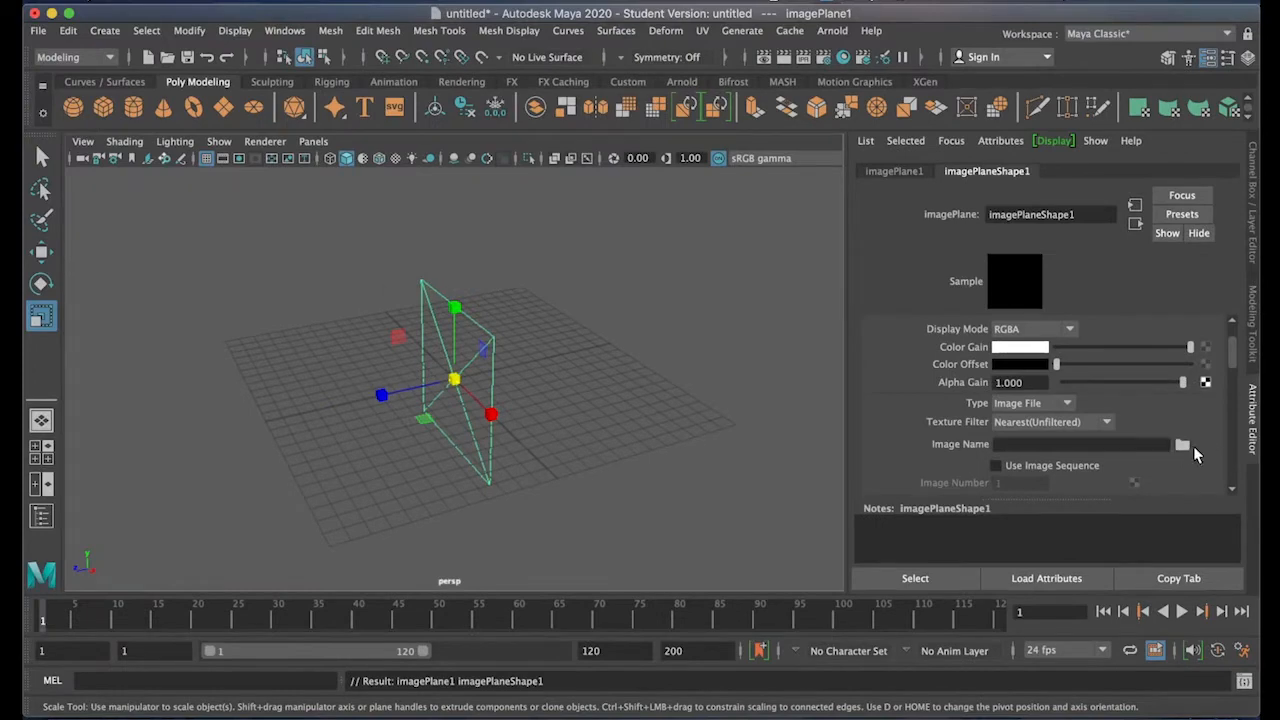
click(1182, 444)
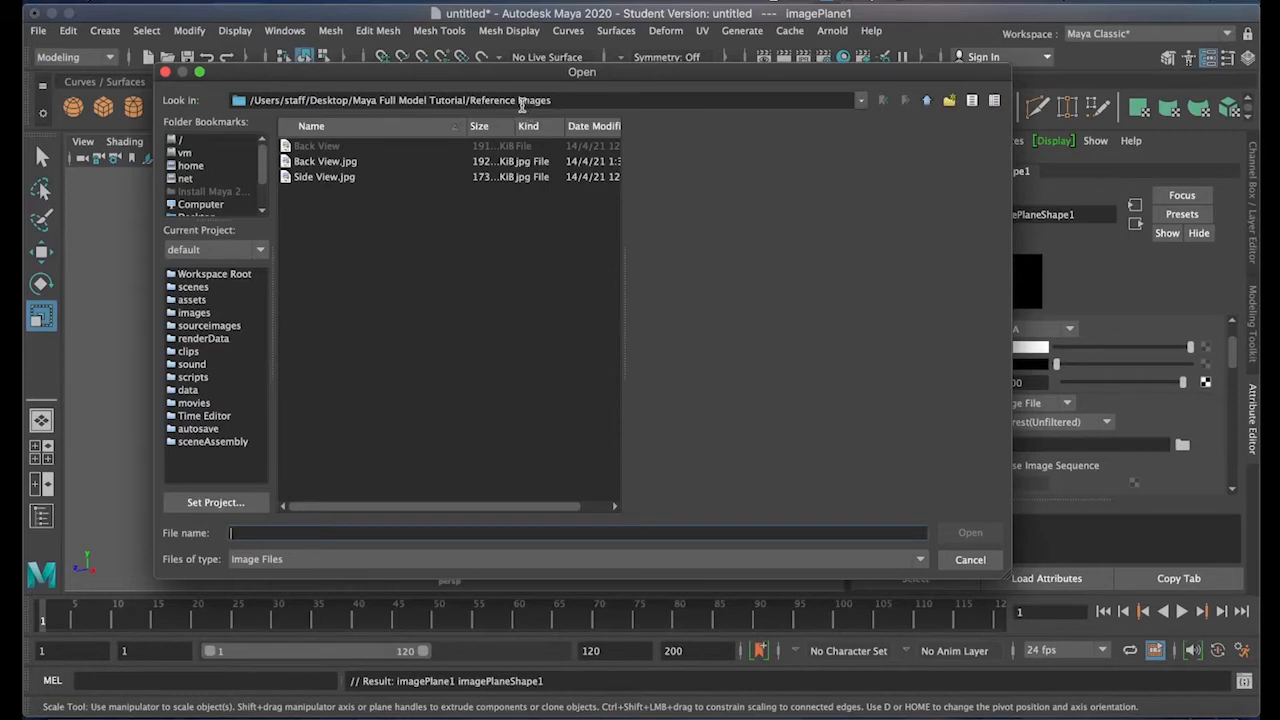
click(320, 176)
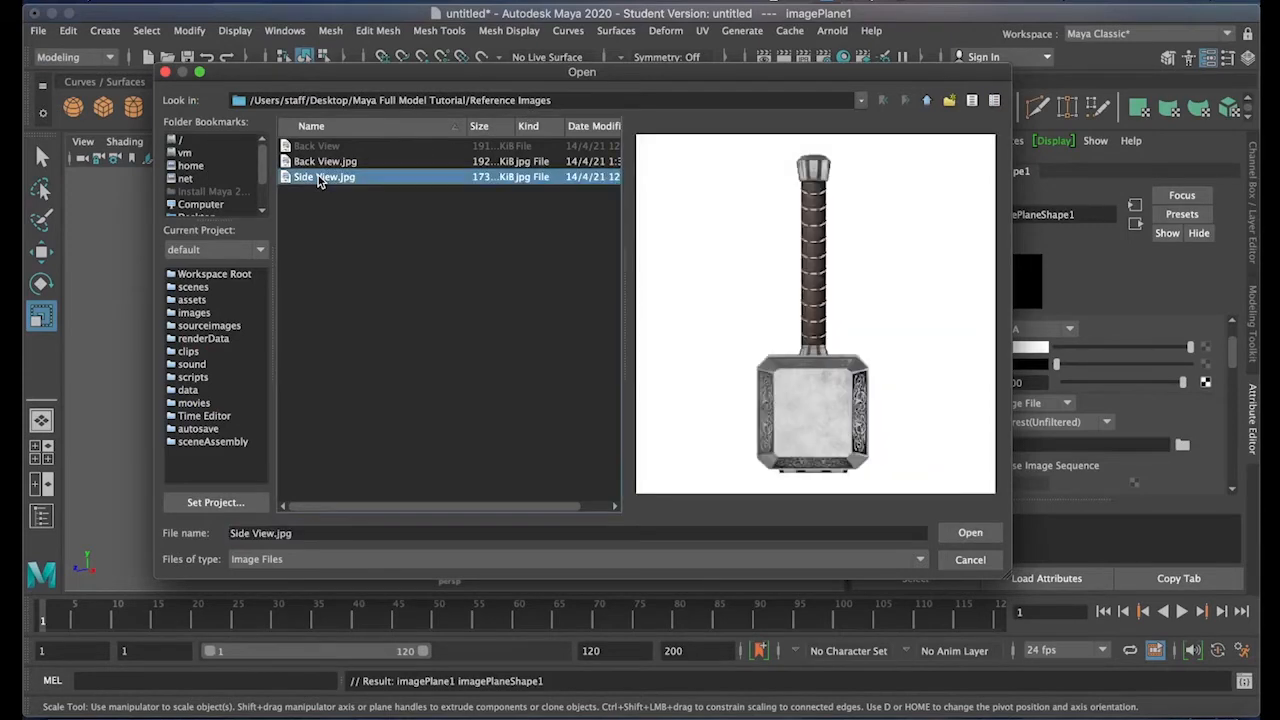
click(962, 531)
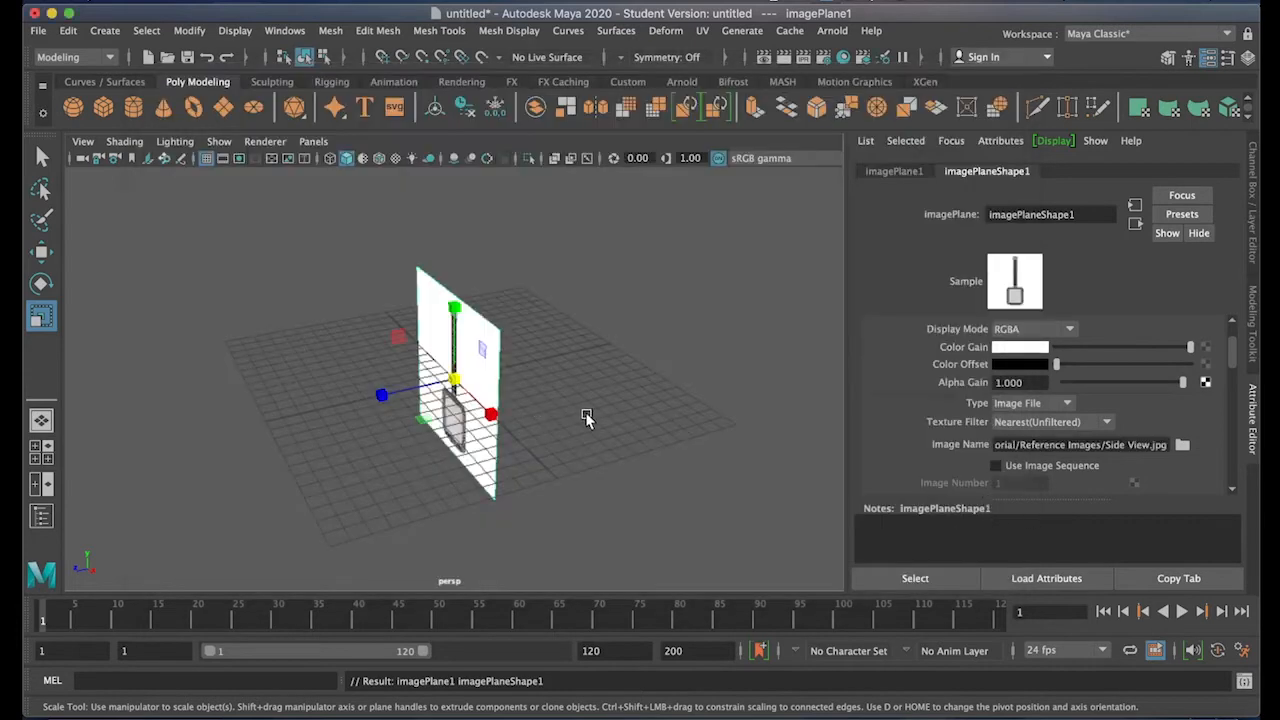
- Create a second free image plane and load Back View.jpg from the Reference Images folder into it
alt+drag(515, 440, 669, 427)
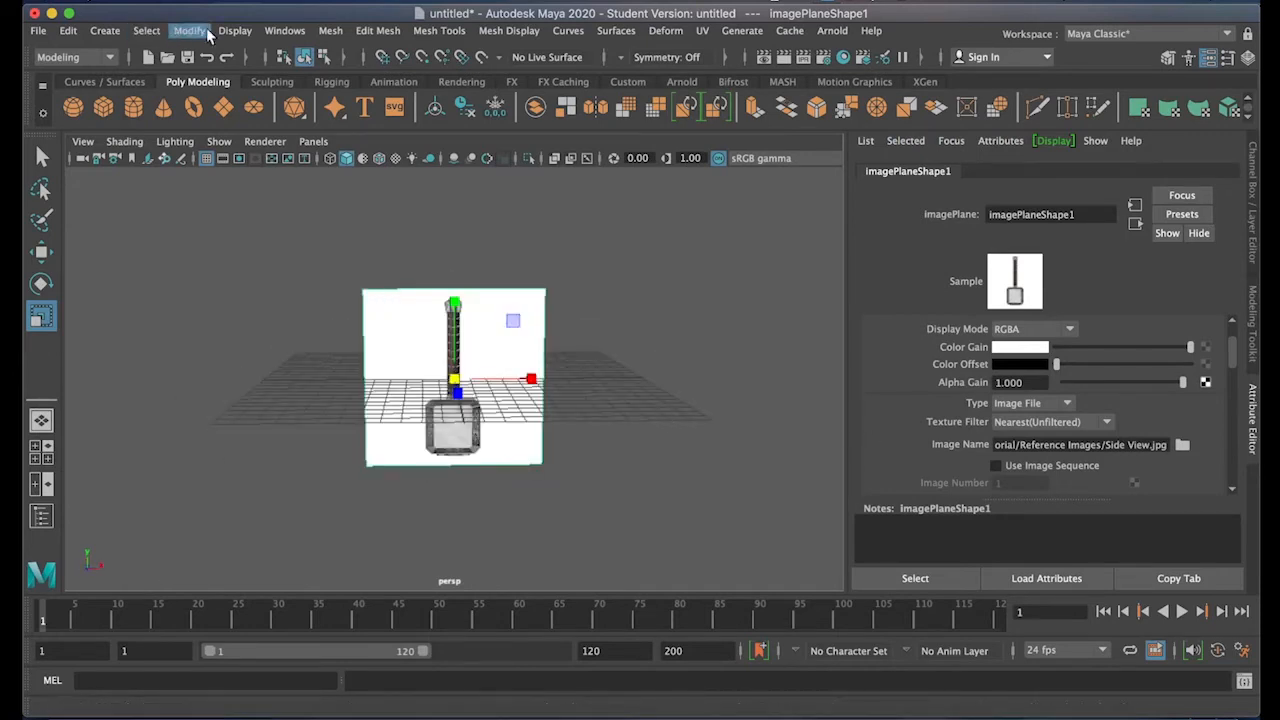
click(105, 31)
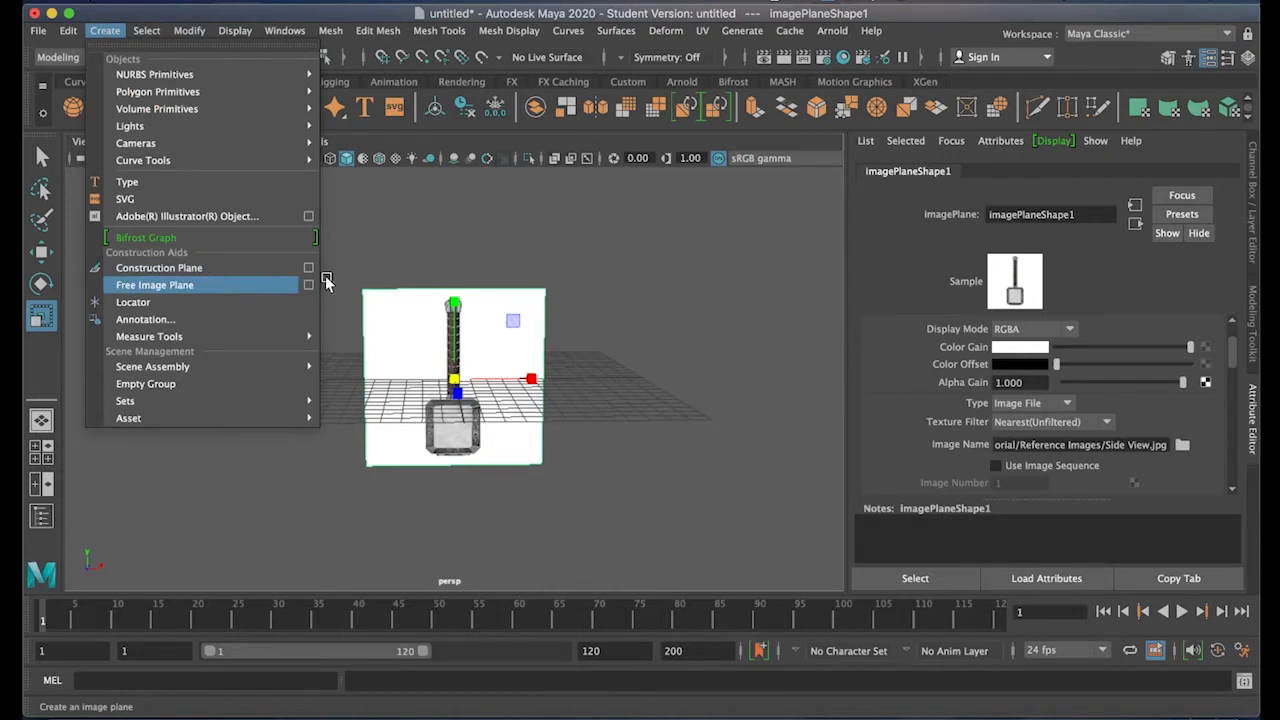
click(271, 287)
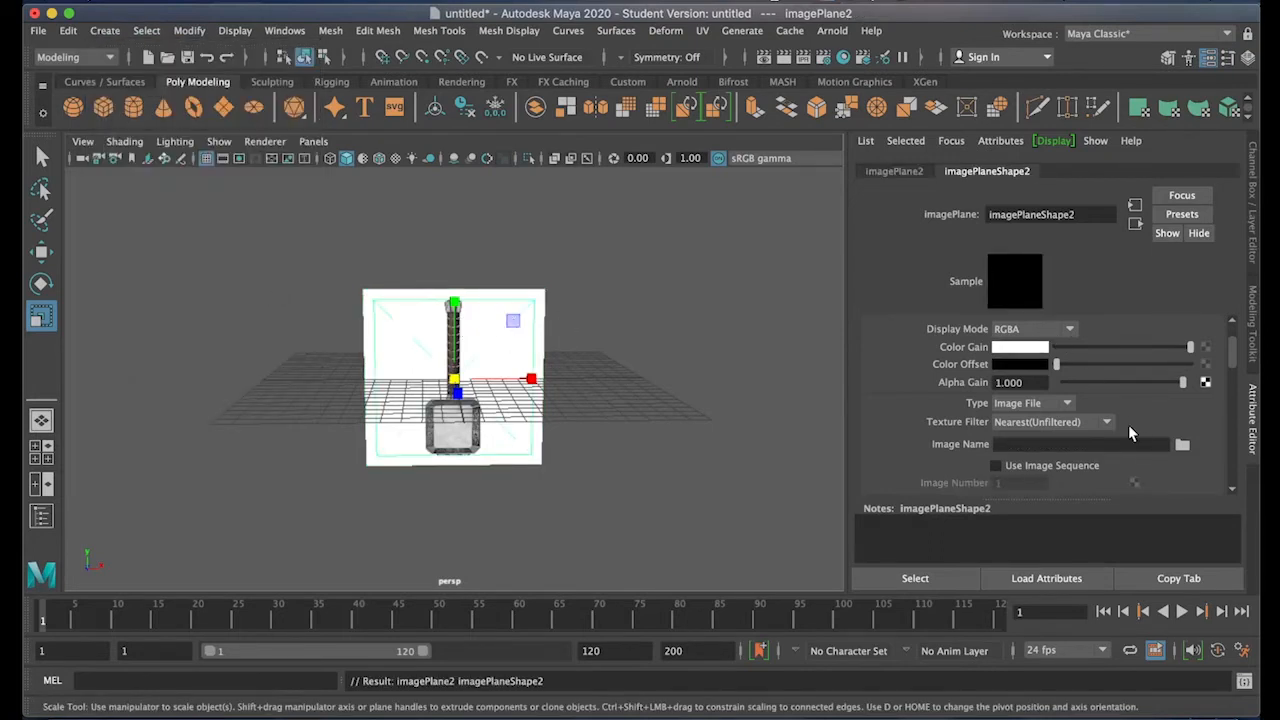
click(1182, 446)
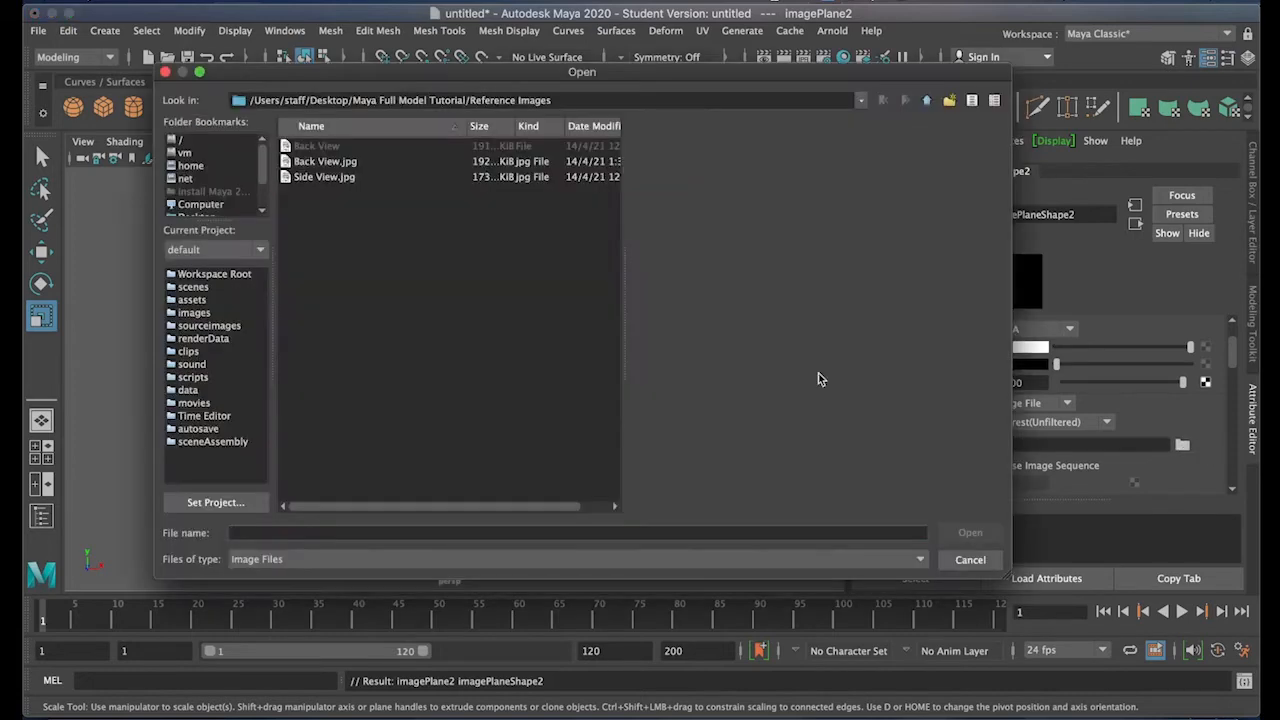
click(325, 161)
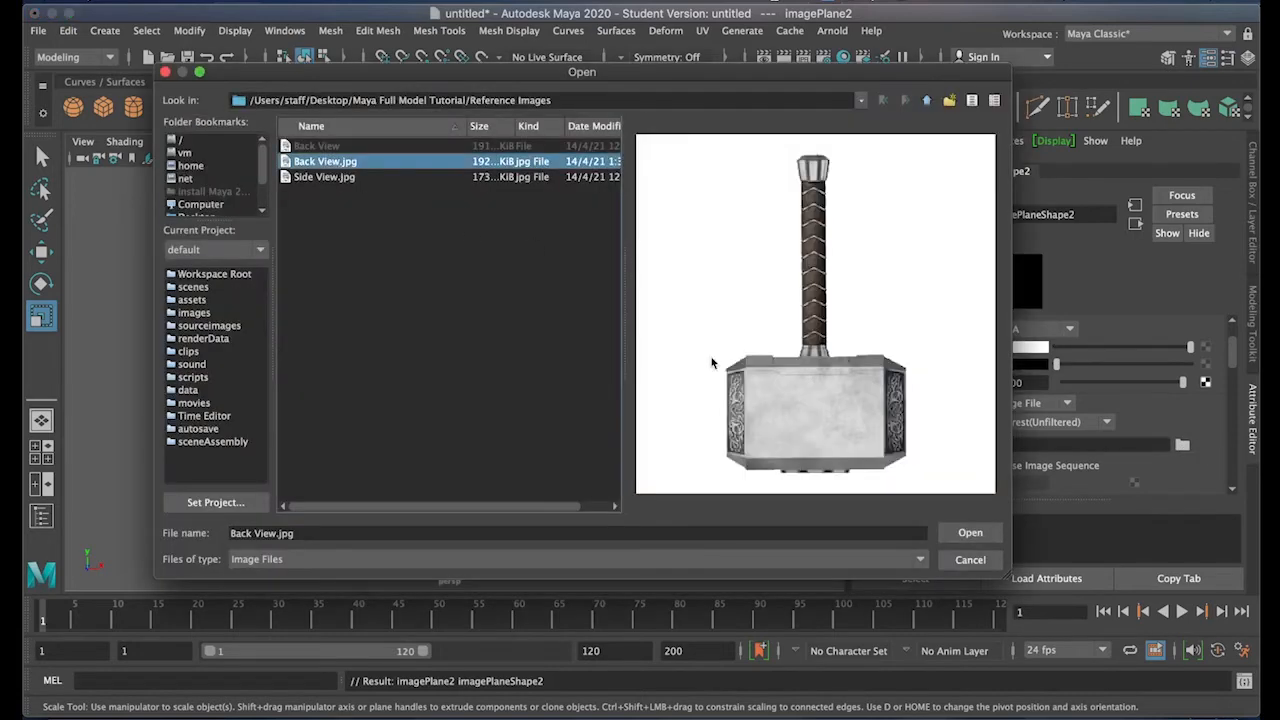
click(966, 530)
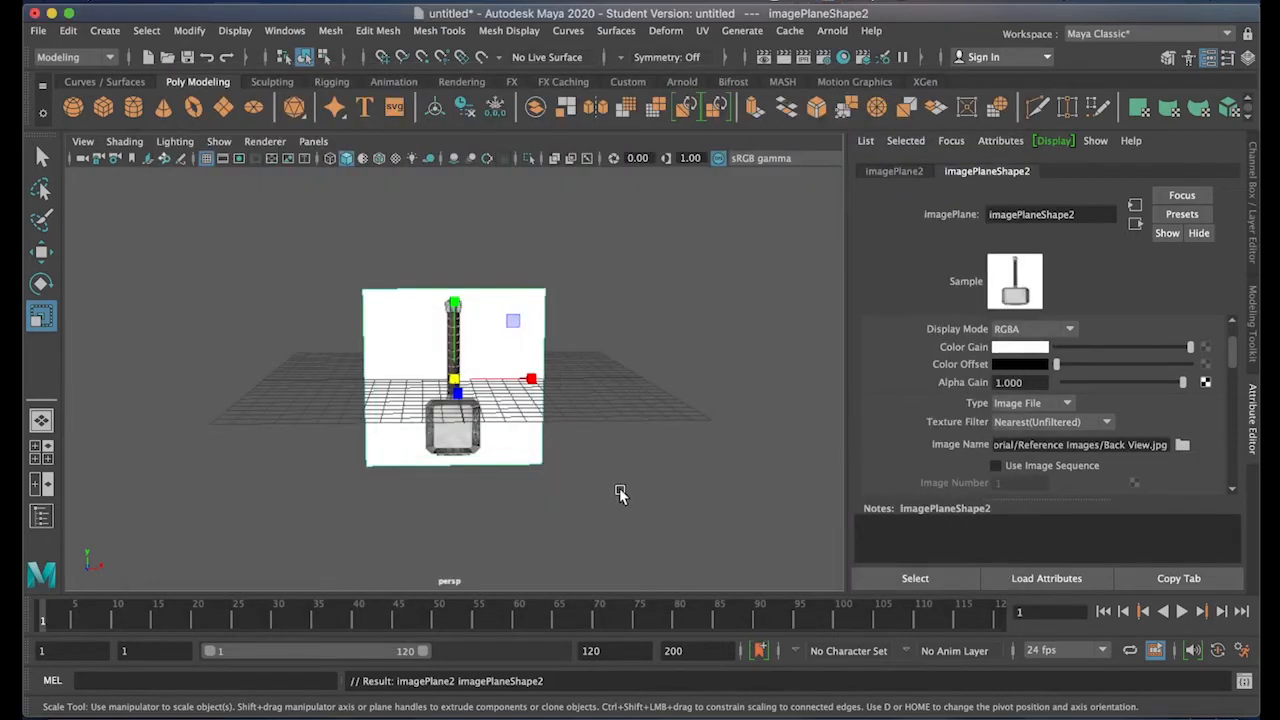
- Select both image planes and move them up until their lower edges rest on the grid
click(374, 294)
key(w)
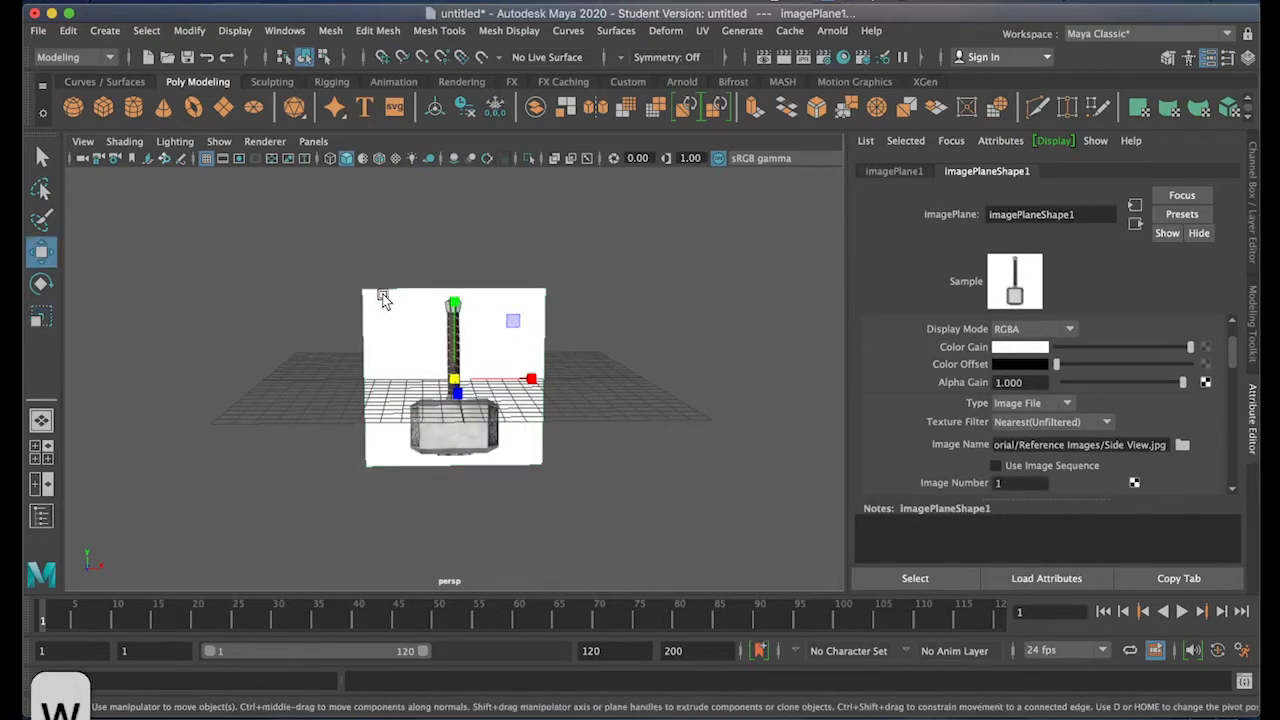
drag(456, 310, 454, 214)
scroll(441, 352, up, 10)
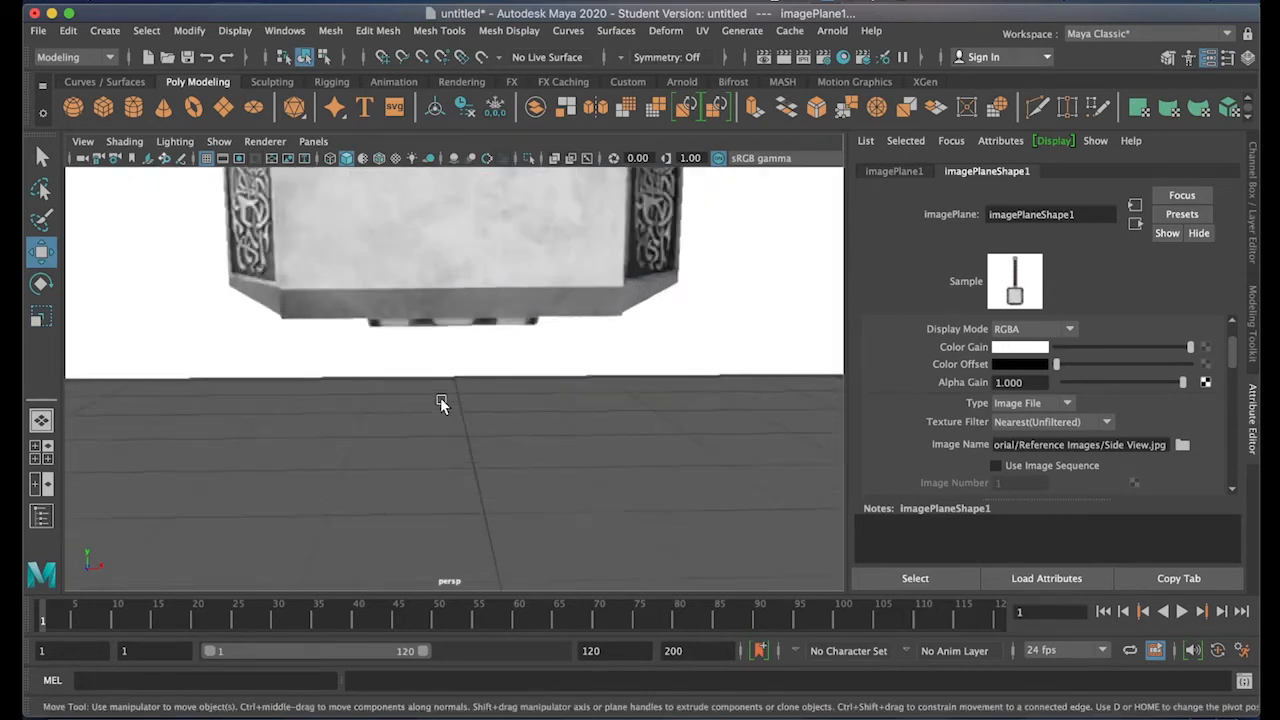
scroll(443, 401, up, 8)
scroll(444, 399, down, 8)
scroll(444, 398, down, 10)
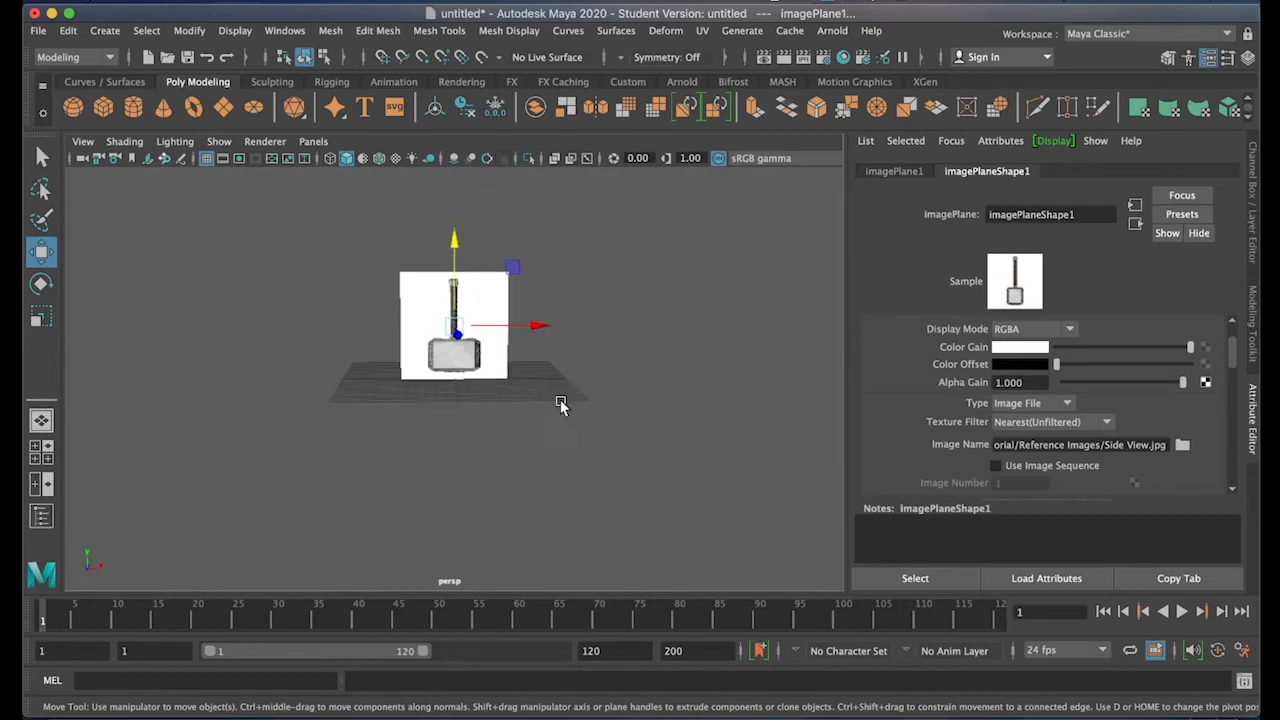
- Scale both image planes up uniformly to about twice their size and raise them so their lower edges sit on the grid
key(e)
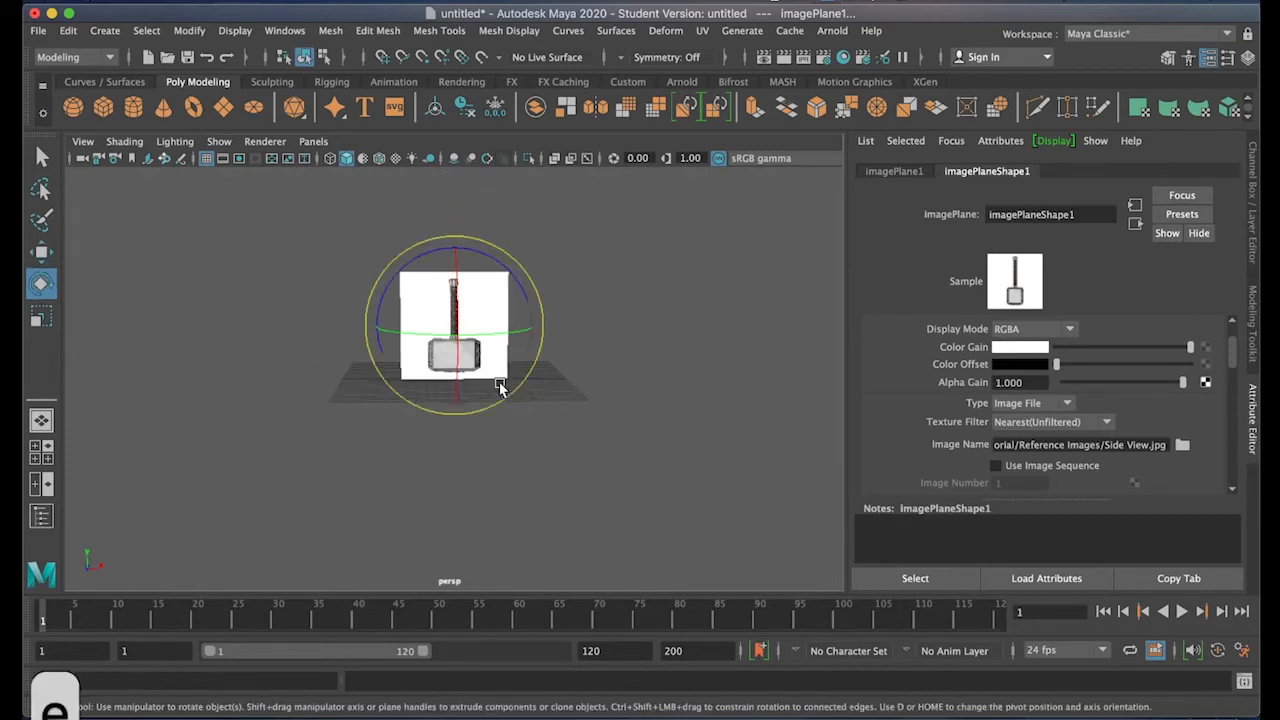
key(r)
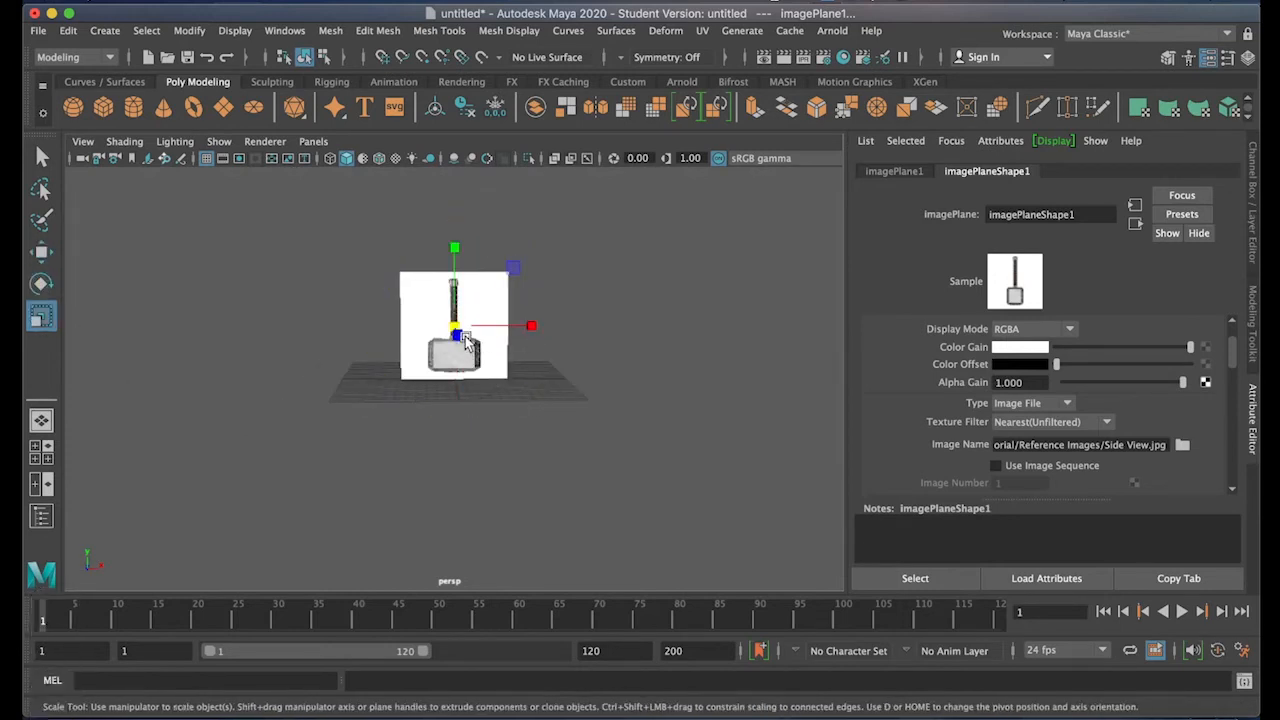
alt+drag(434, 371, 456, 374)
mouse_move(454, 330)
shift+mouse_down()
mouse_move(563, 388)
mouse_move(520, 423)
mouse_move(470, 415)
mouse_move(535, 405)
shift+mouse_up()
key(w)
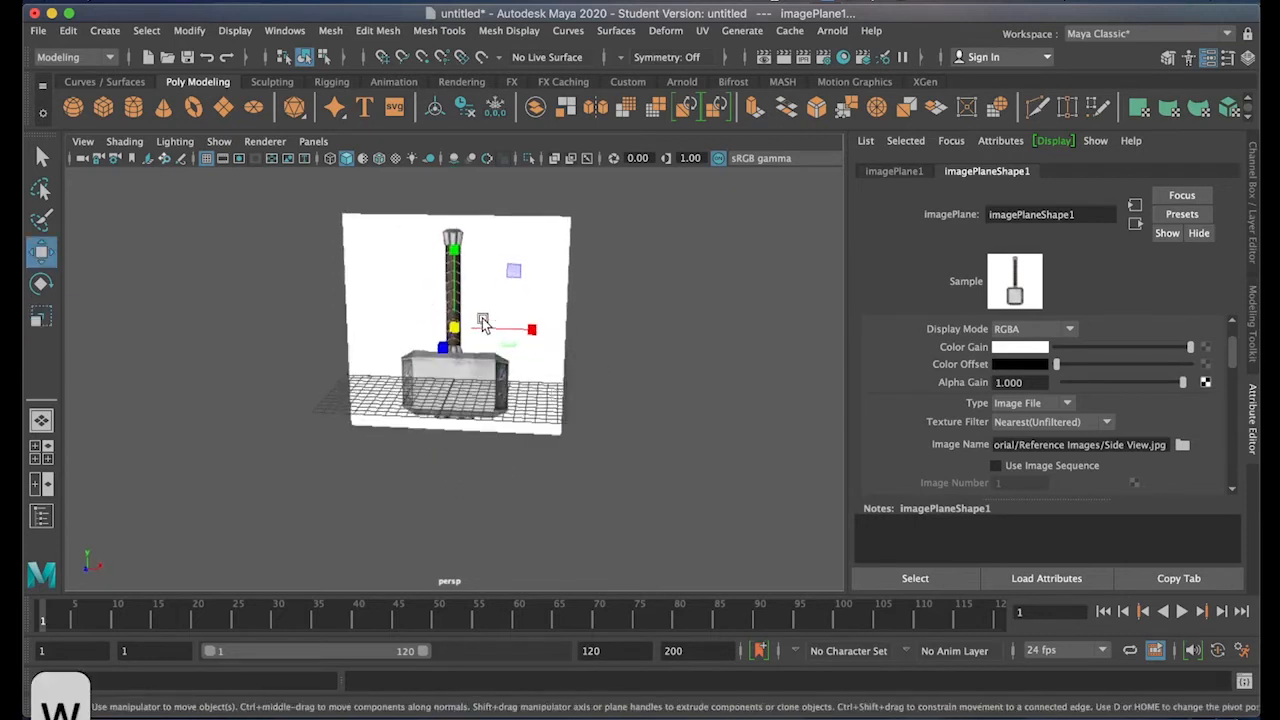
drag(455, 245, 452, 188)
mouse_move(555, 340)
alt+mouse_down()
mouse_move(394, 346)
mouse_move(566, 349)
alt+mouse_up()
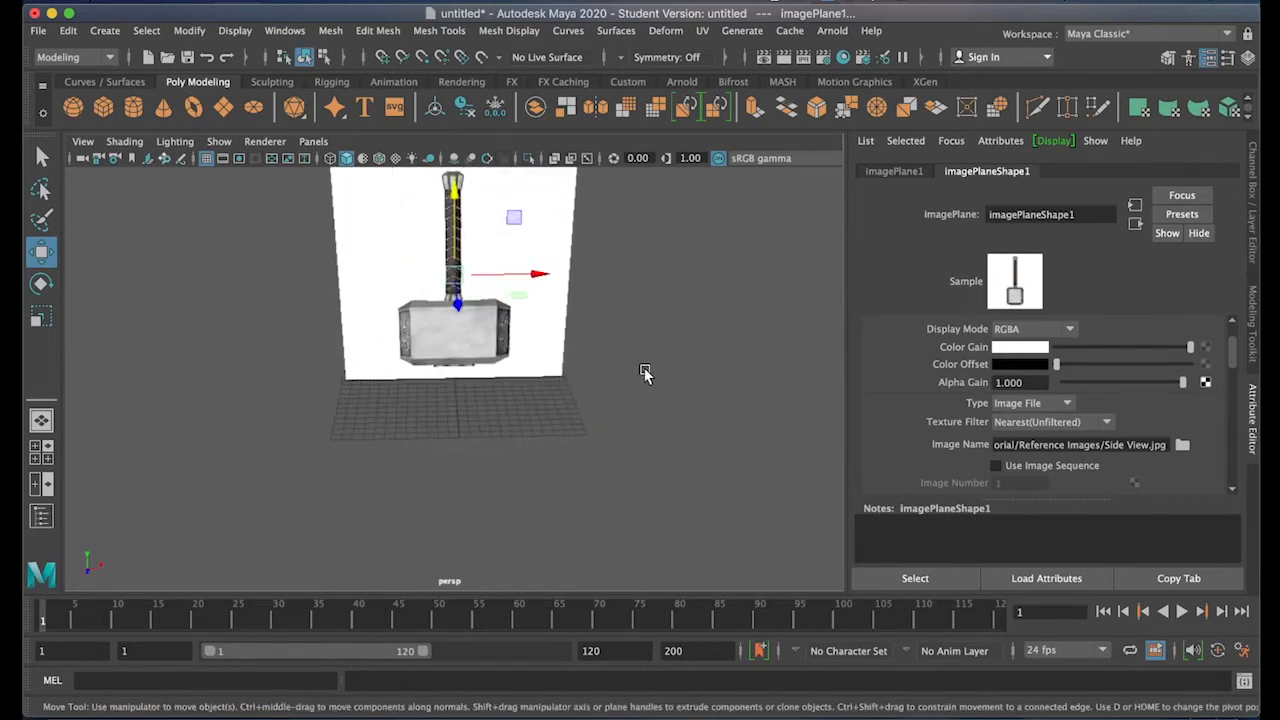
- Select only the Back View image plane and rotate it about the vertical axis to about 90 degrees, lining it up in the top view
click(645, 373)
click(550, 337)
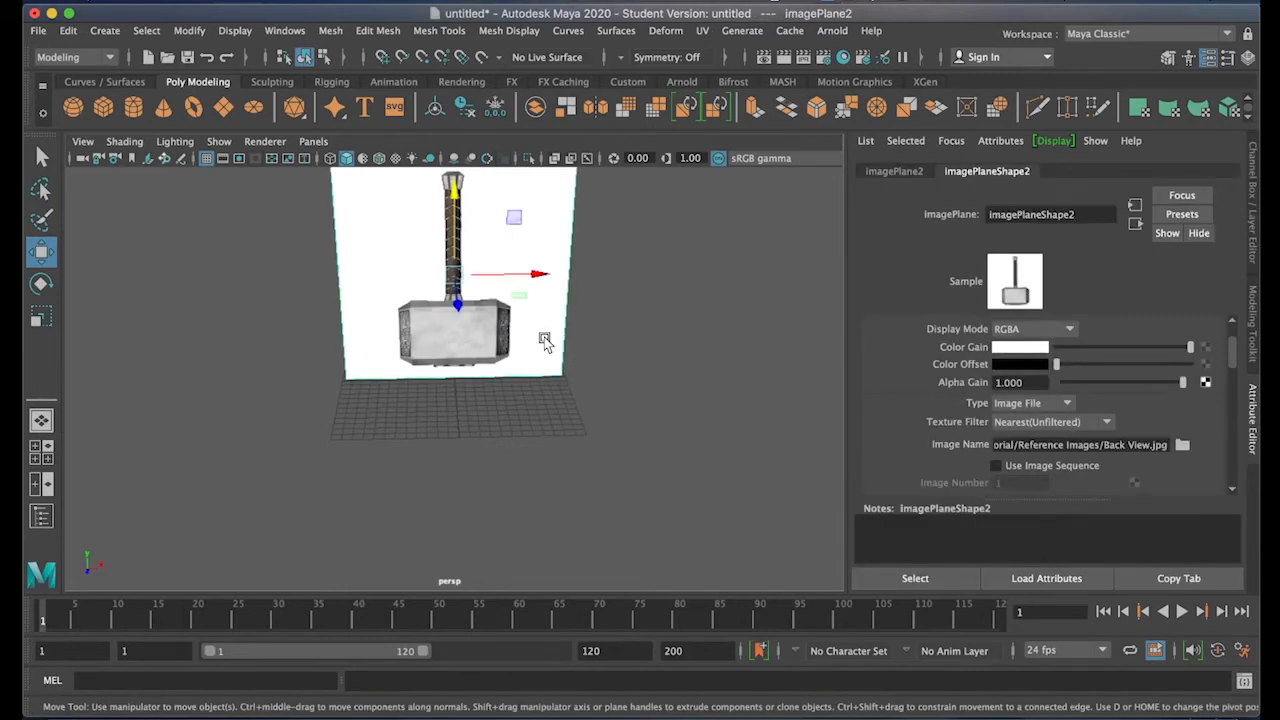
key(e)
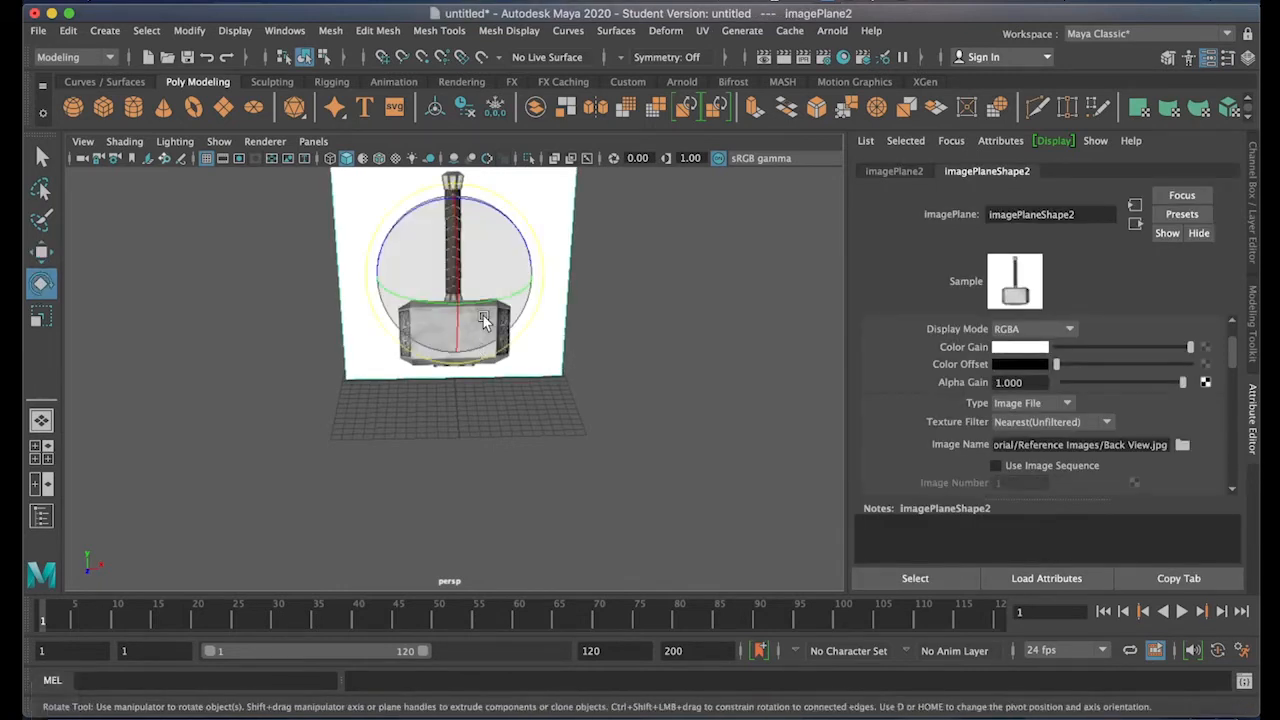
drag(484, 312, 450, 330)
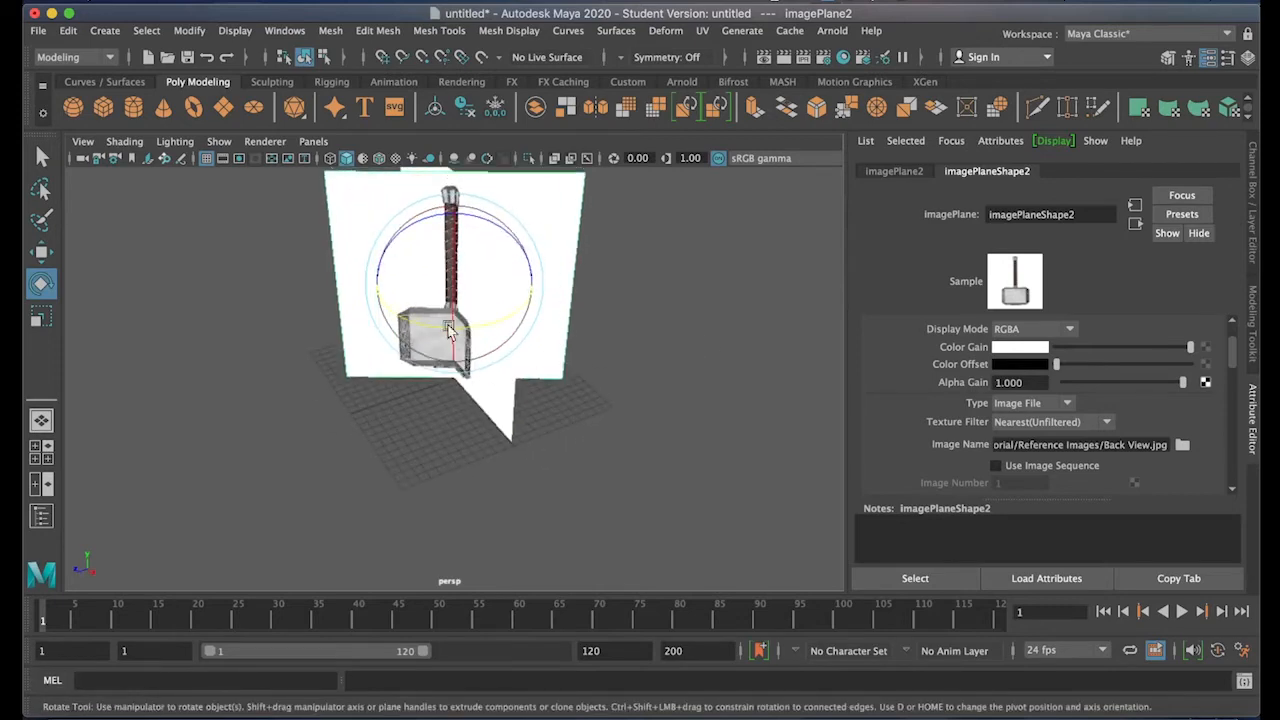
key(f)
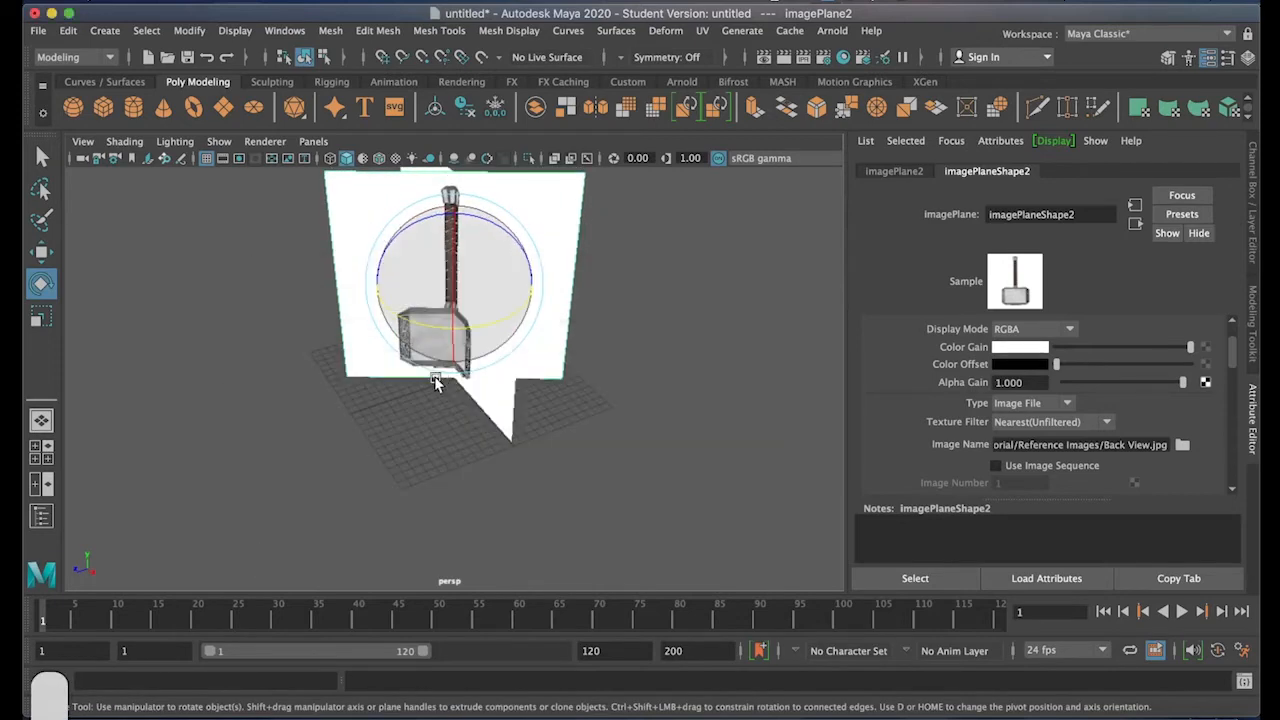
key(space)
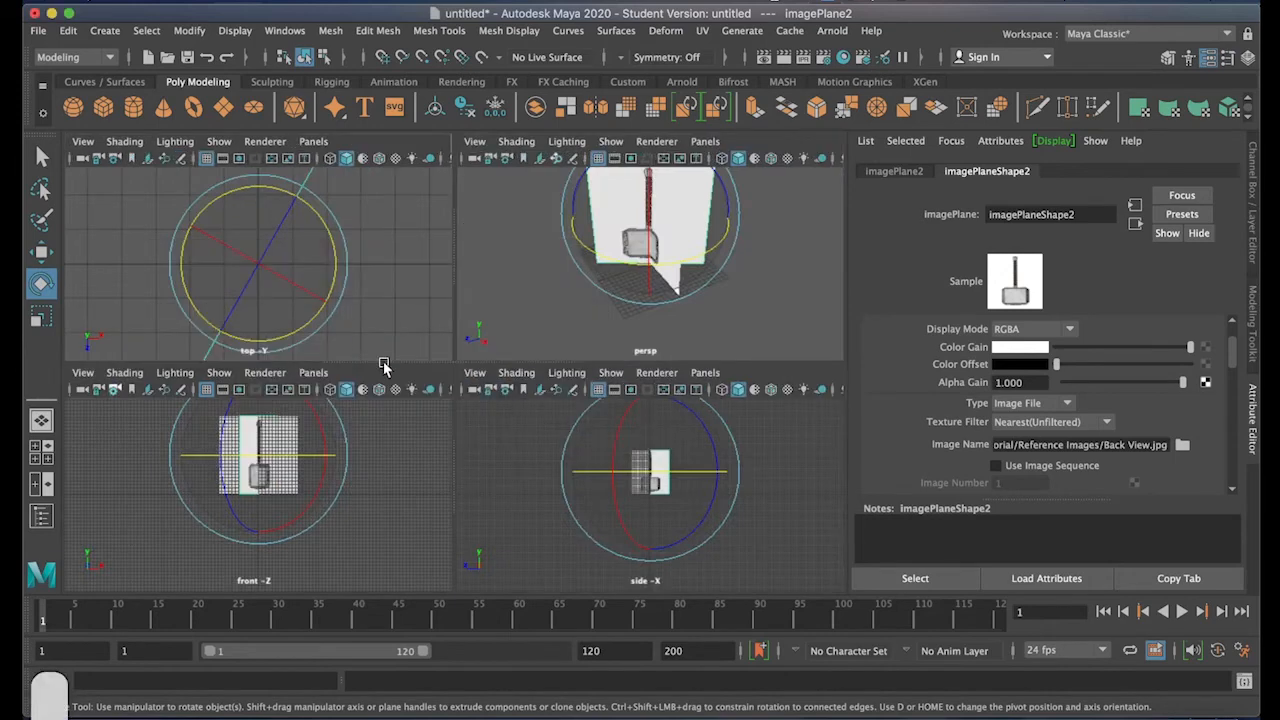
key(space)
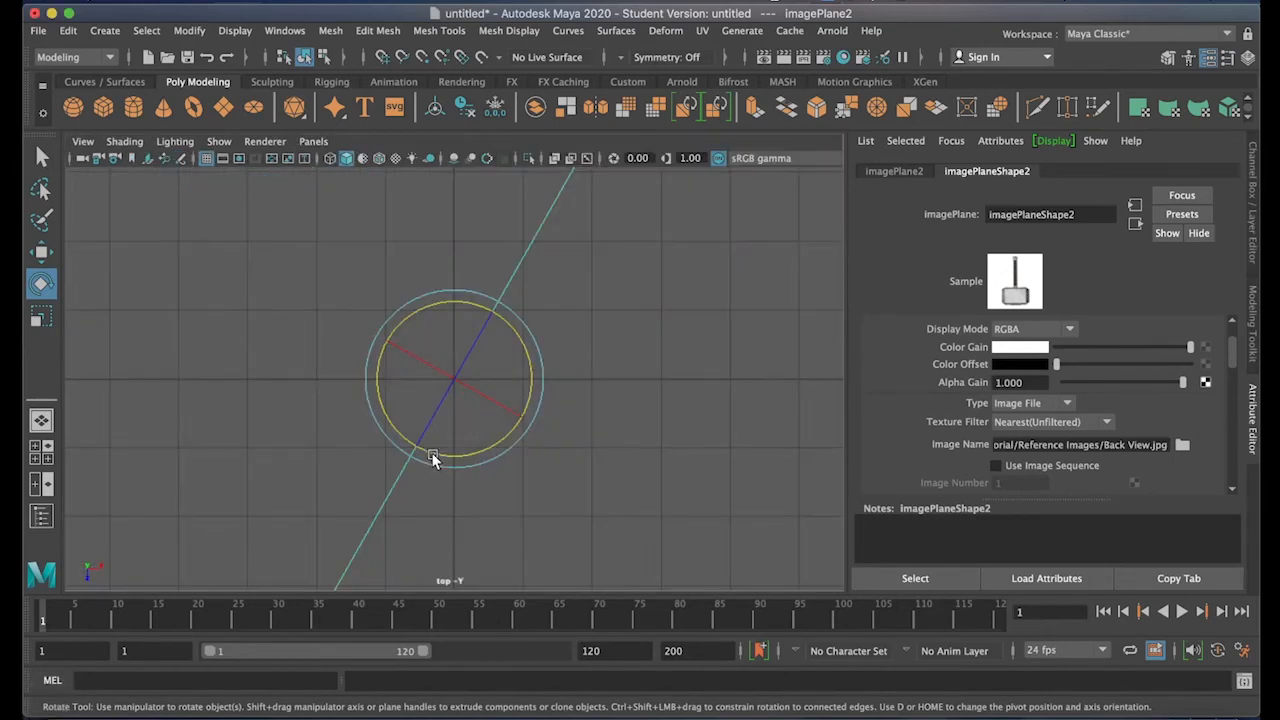
drag(432, 456, 479, 468)
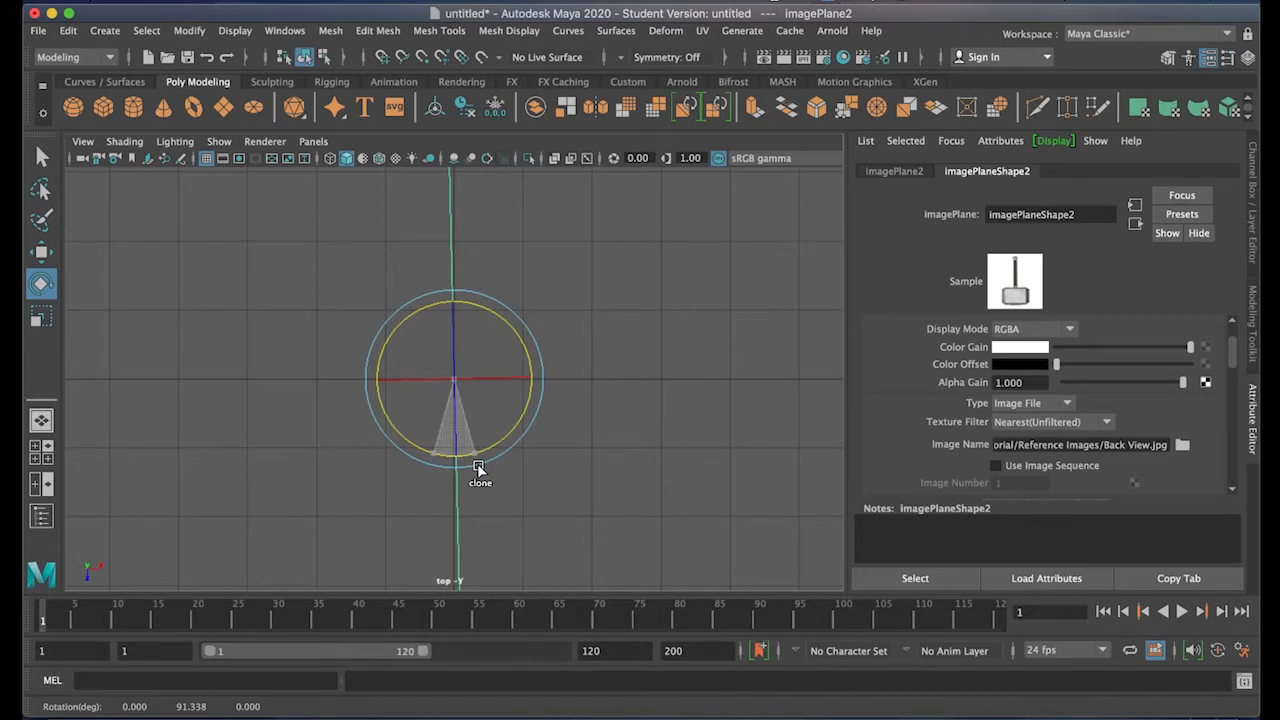
drag(479, 468, 490, 445)
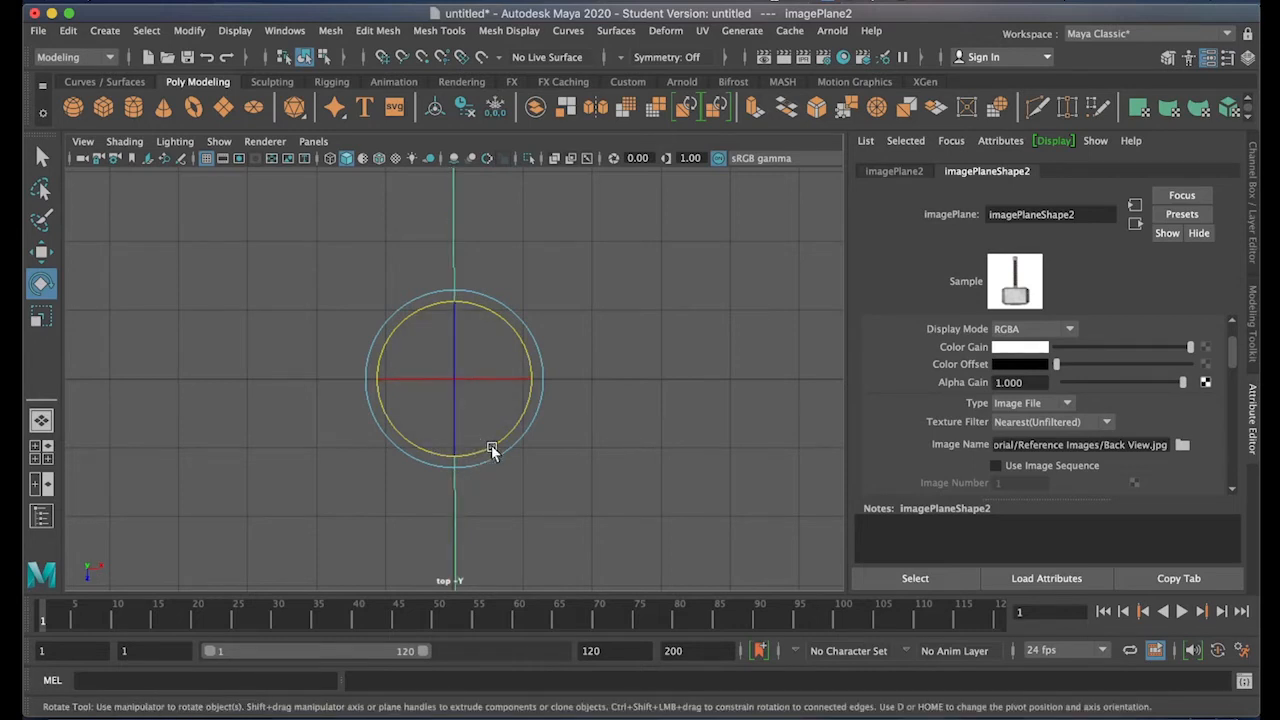
- Set the Back View image plane's Rotate Y to exactly 90
click(1252, 252)
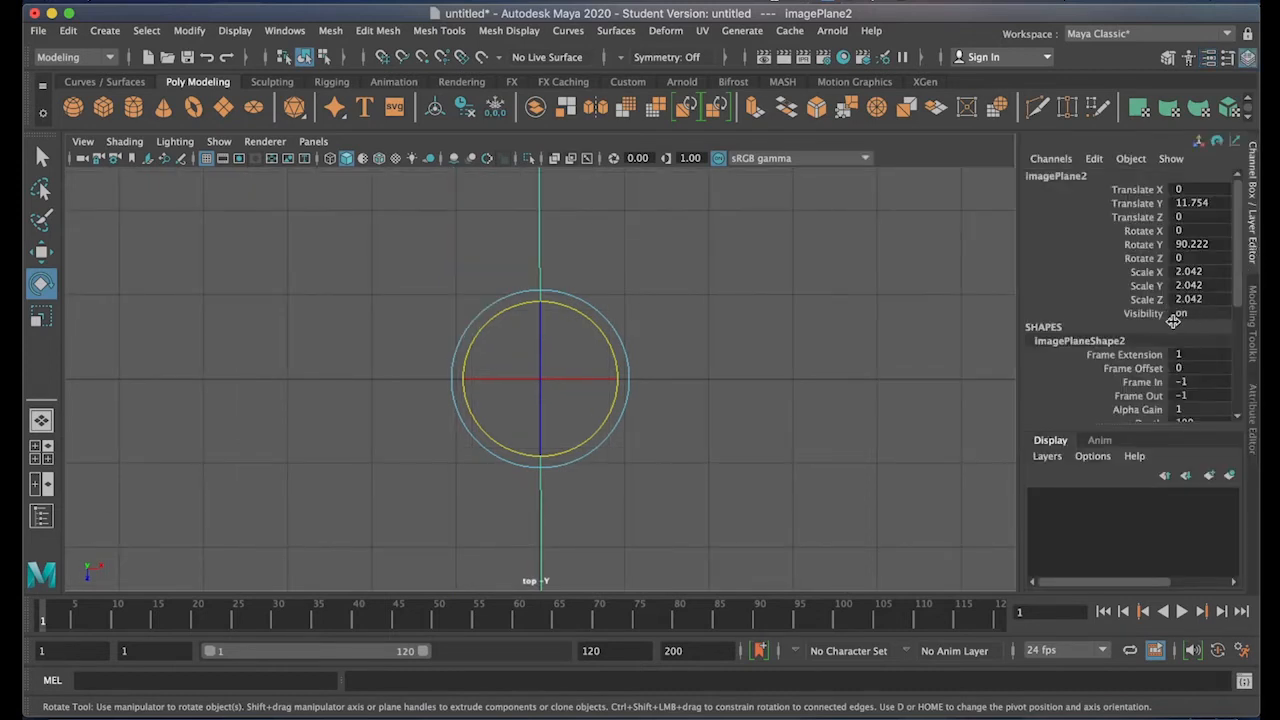
double_click(1197, 245)
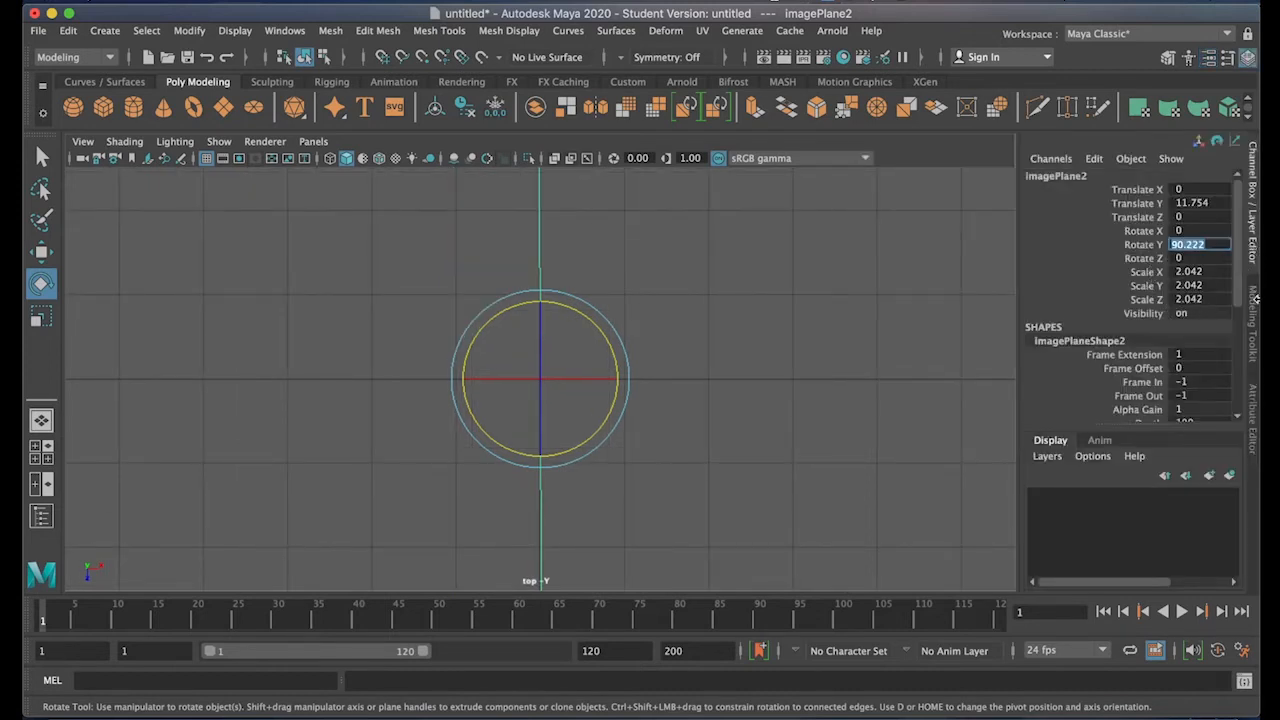
text(90)
key(Return)
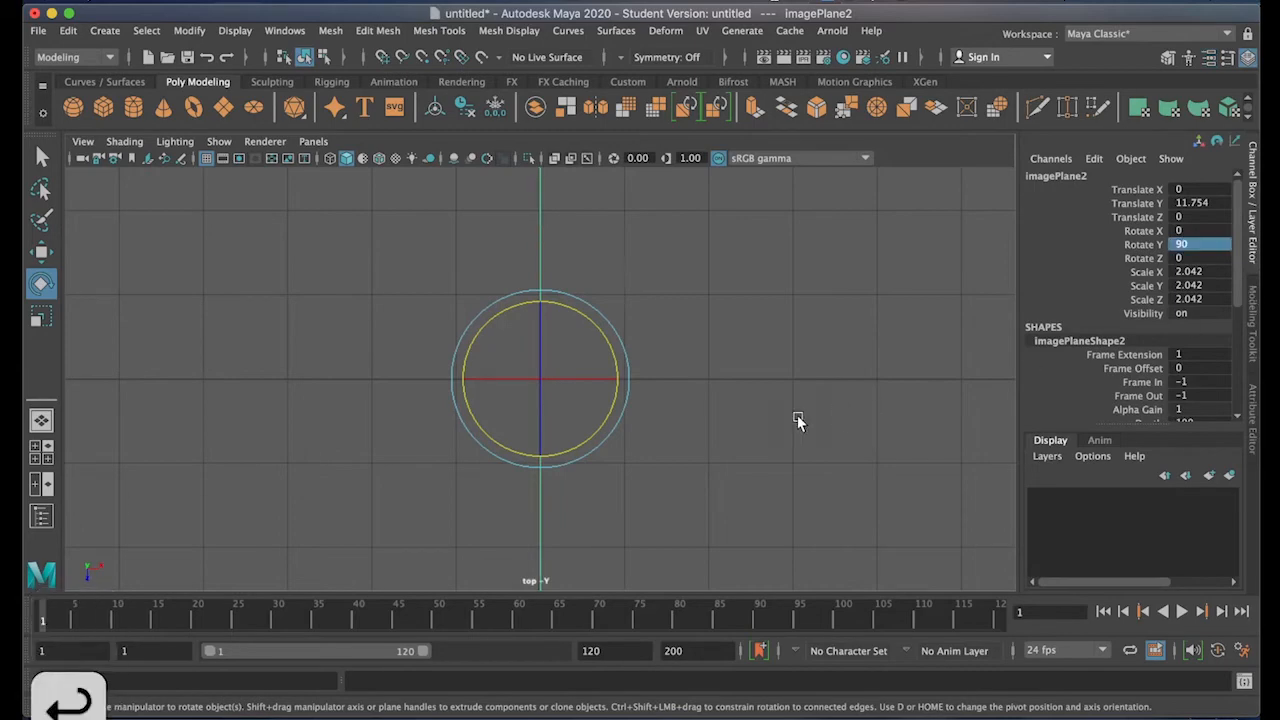
- In the perspective view, move the Back View image plane along X to about -12.2, at the edge of the grid
key(space)
key(space)
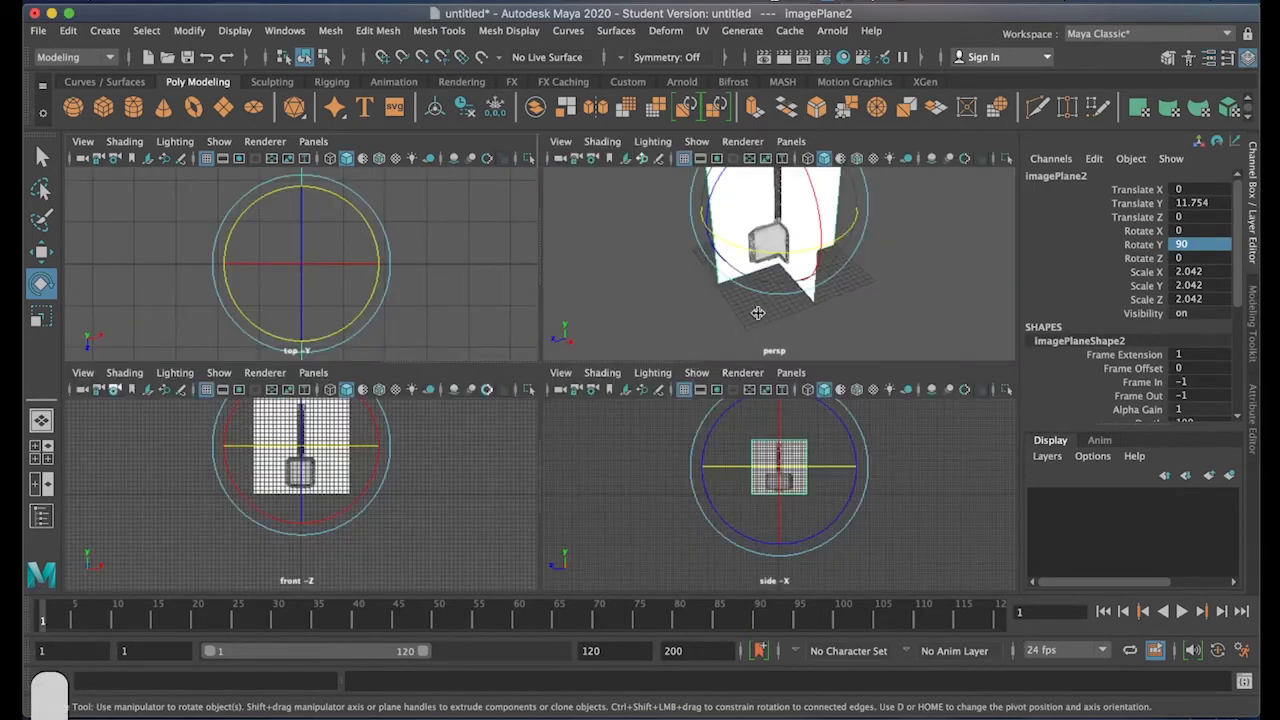
key(space)
key(space)
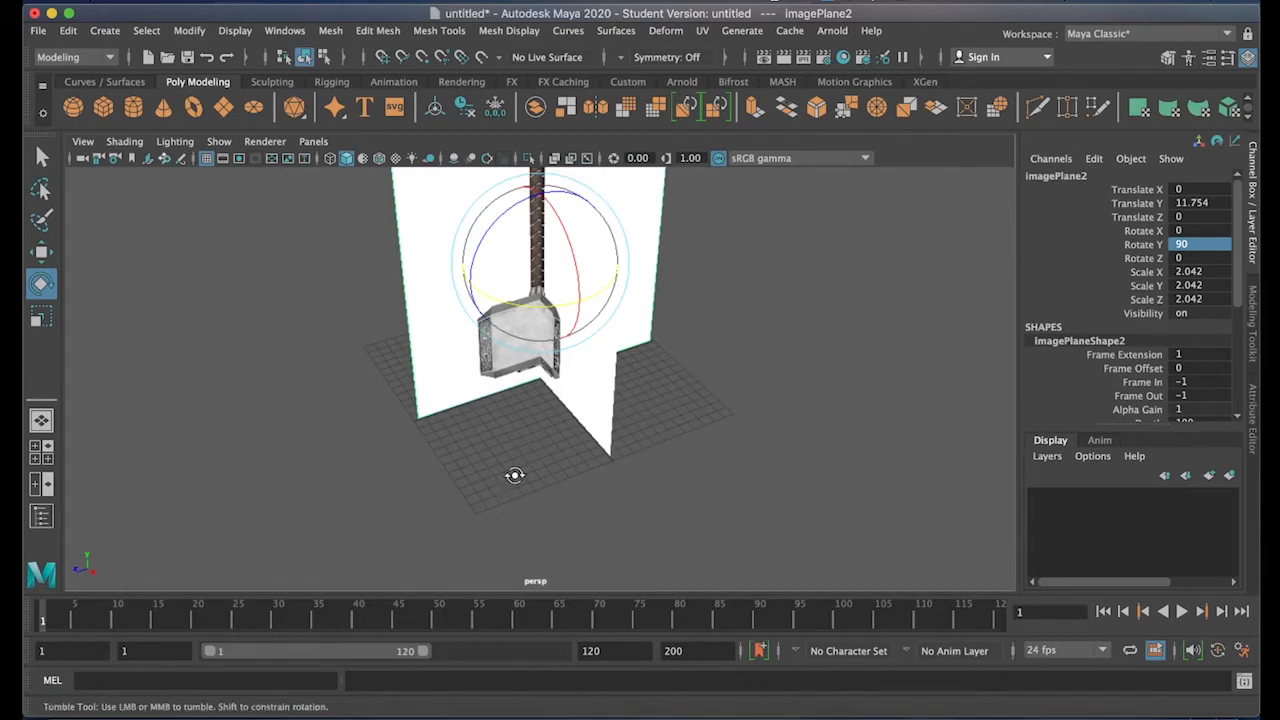
alt+drag(514, 471, 584, 501)
key(w)
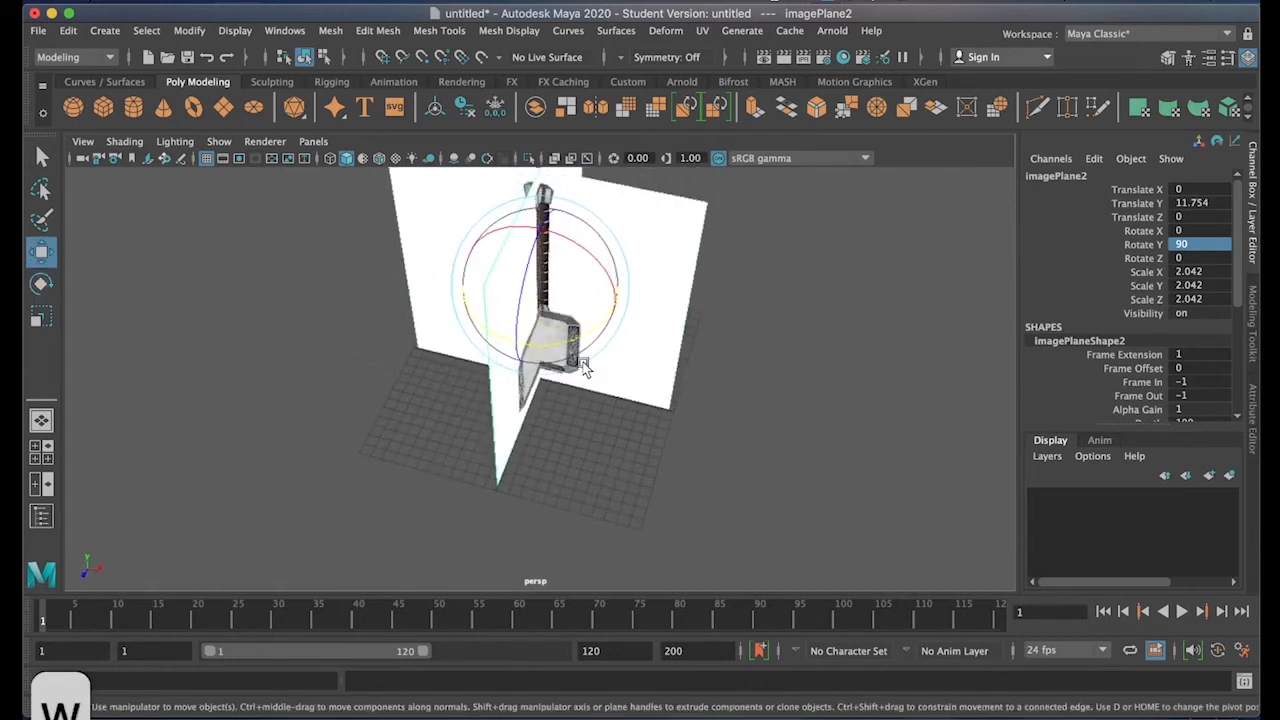
drag(614, 311, 460, 313)
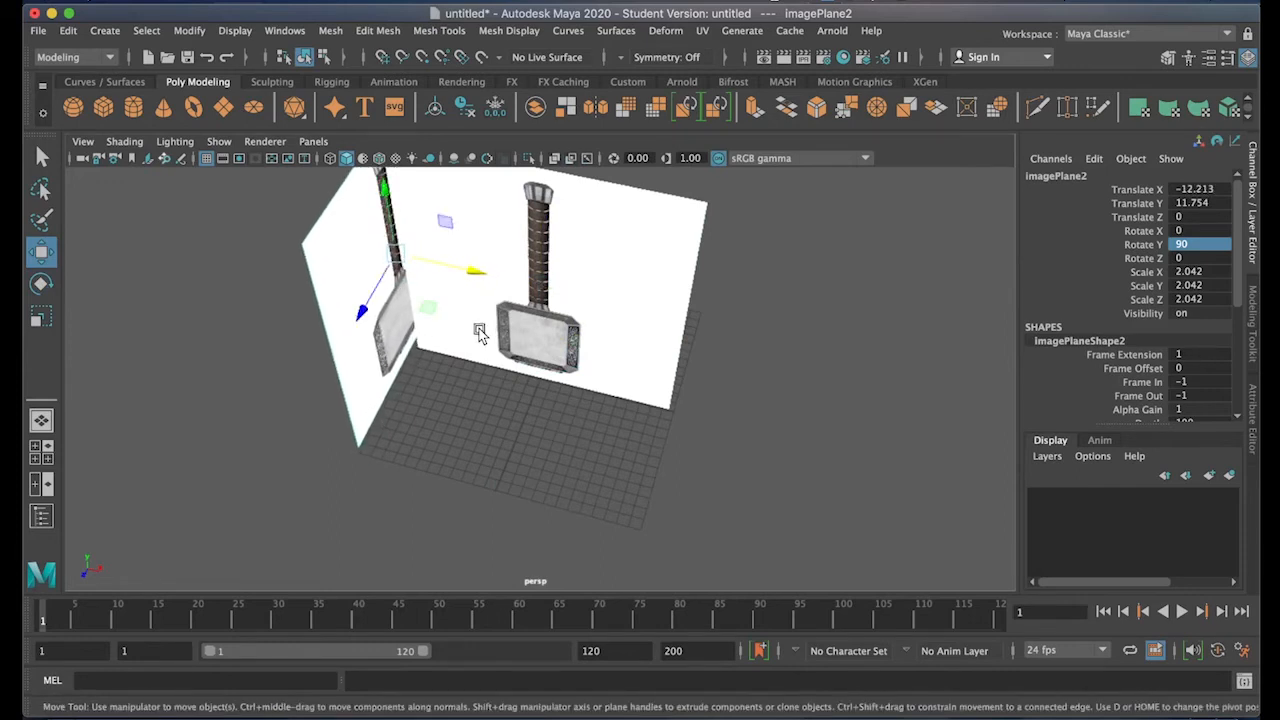
- Move the Side View image plane along Z to about -12.6, at the edge of the grid, and deselect it
click(481, 333)
alt+drag(820, 404, 708, 397)
drag(450, 313, 618, 316)
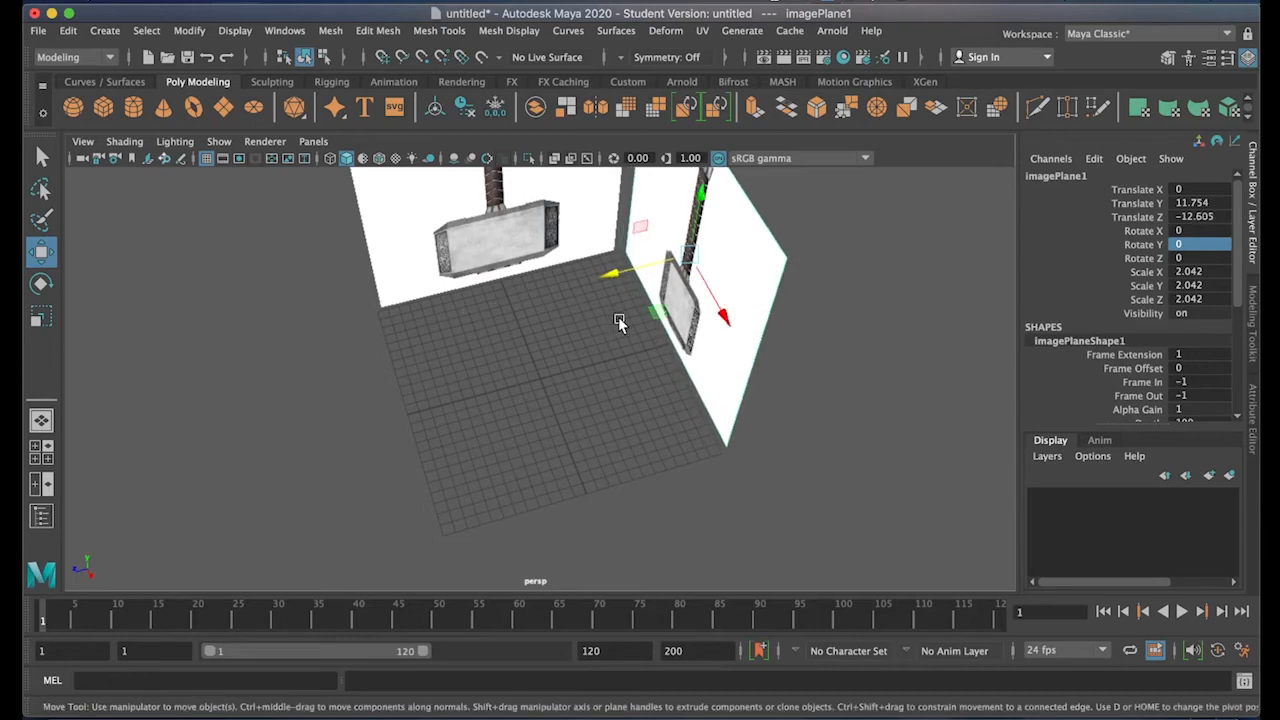
alt+drag(590, 396, 654, 376)
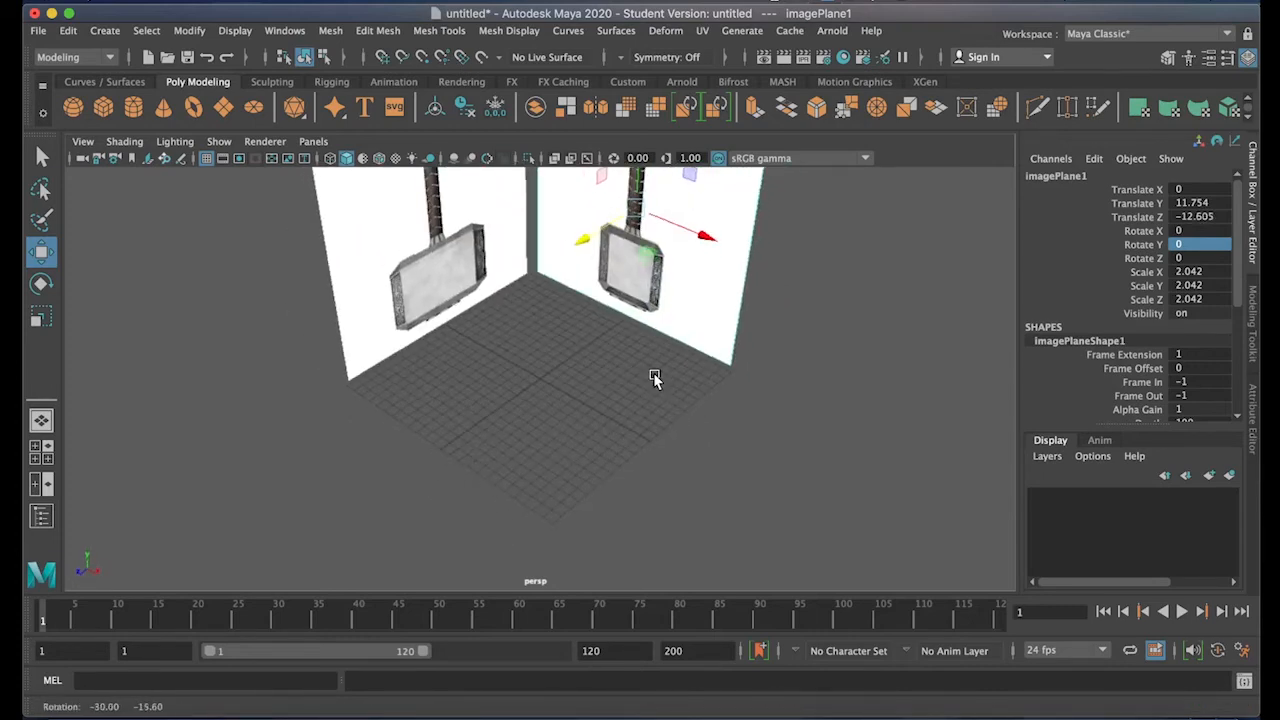
alt+middle_drag(658, 398, 655, 494)
alt+drag(646, 467, 646, 455)
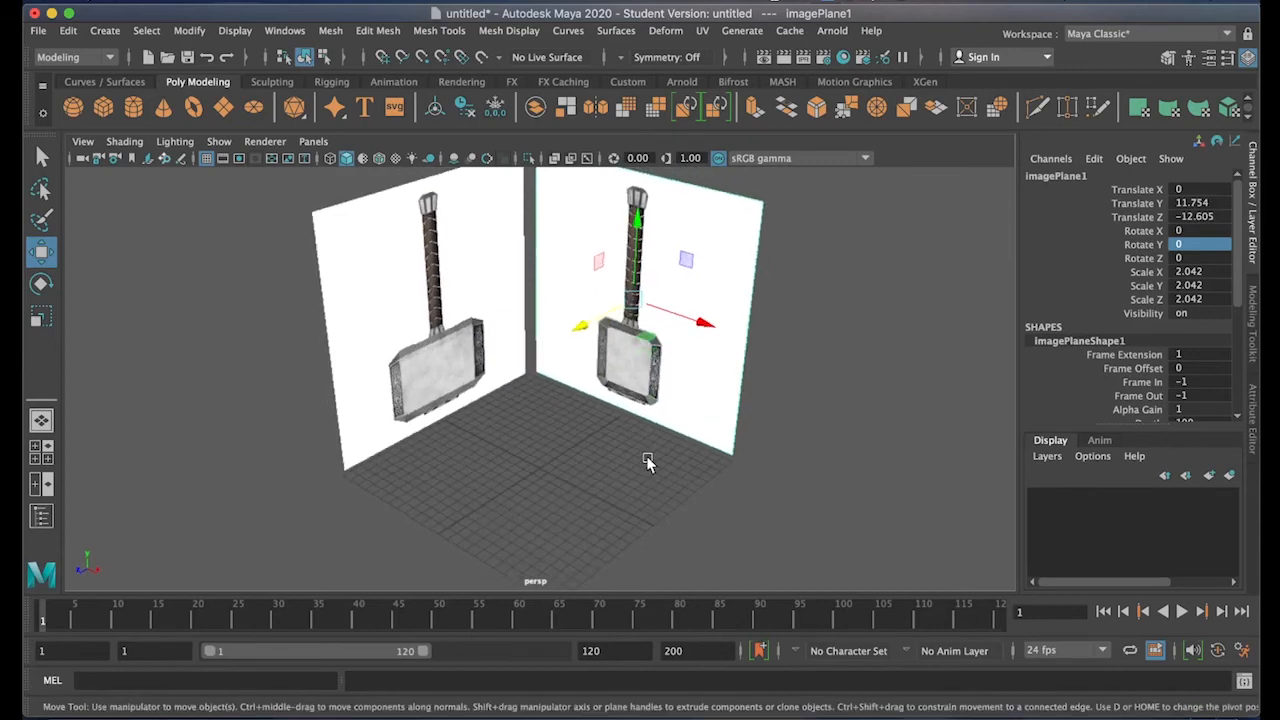
click(866, 455)
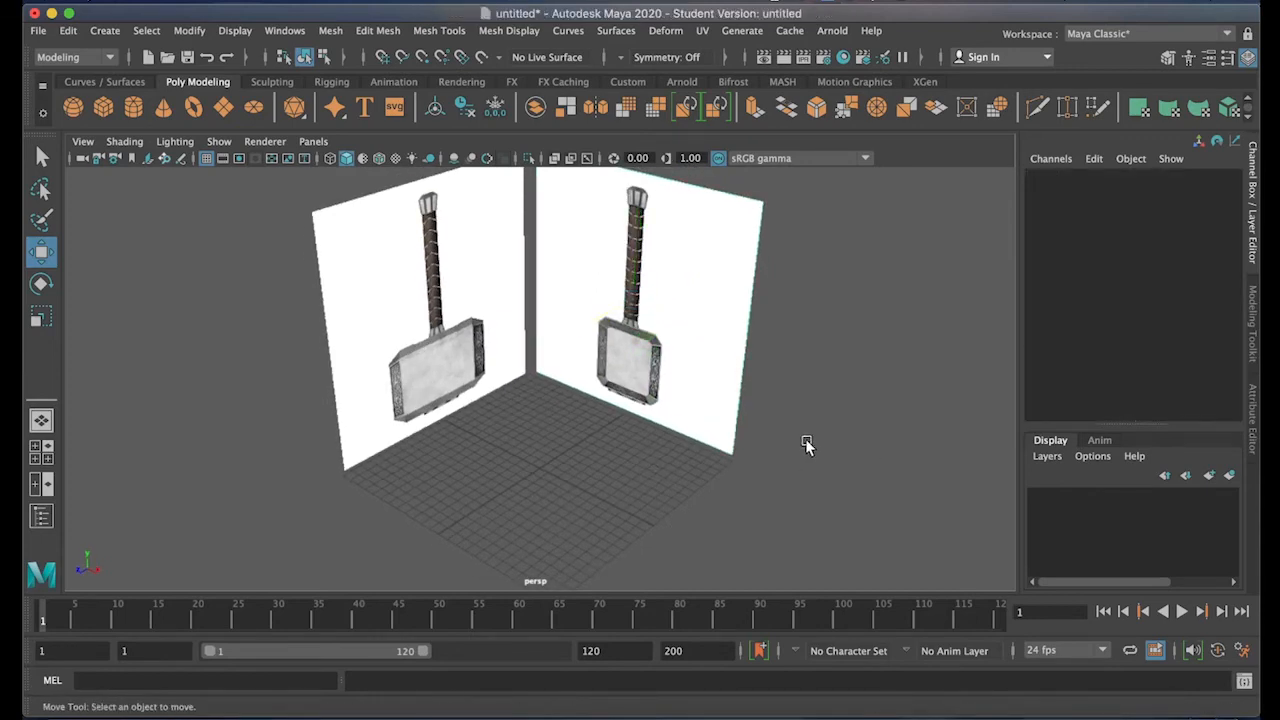
- Select both image planes and create an empty display layer
click(721, 405)
click(452, 330)
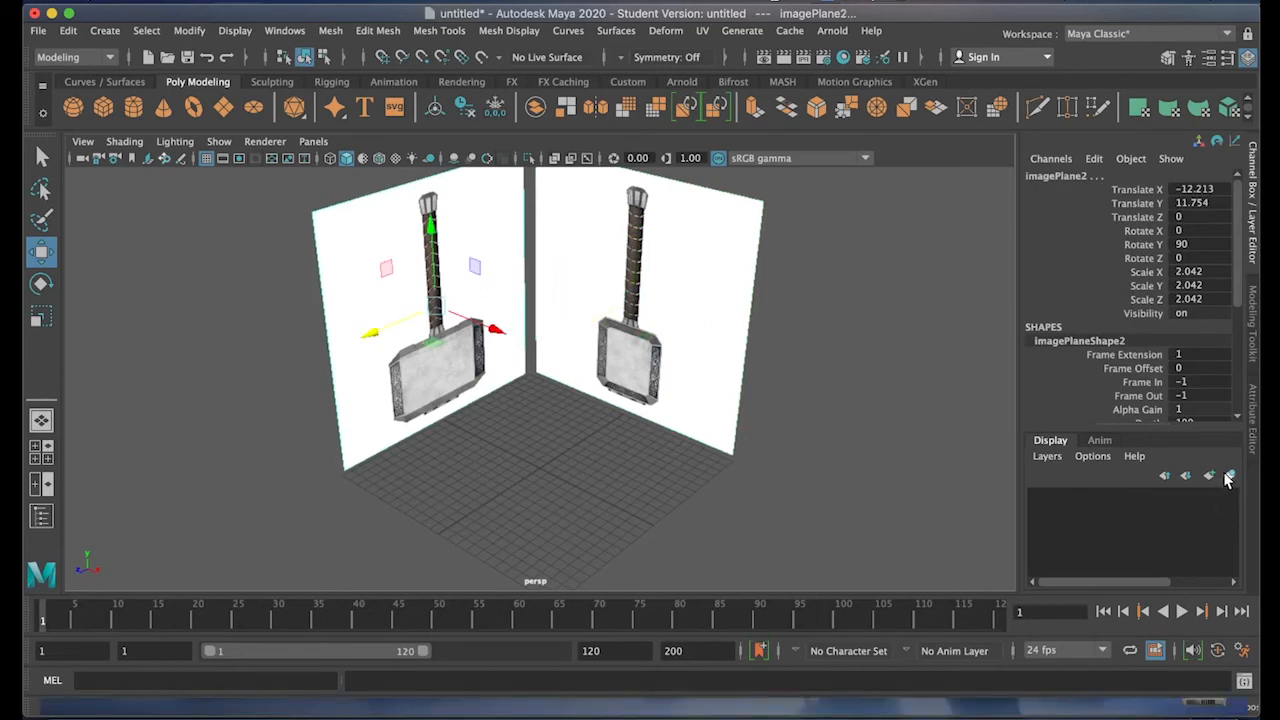
click(1042, 457)
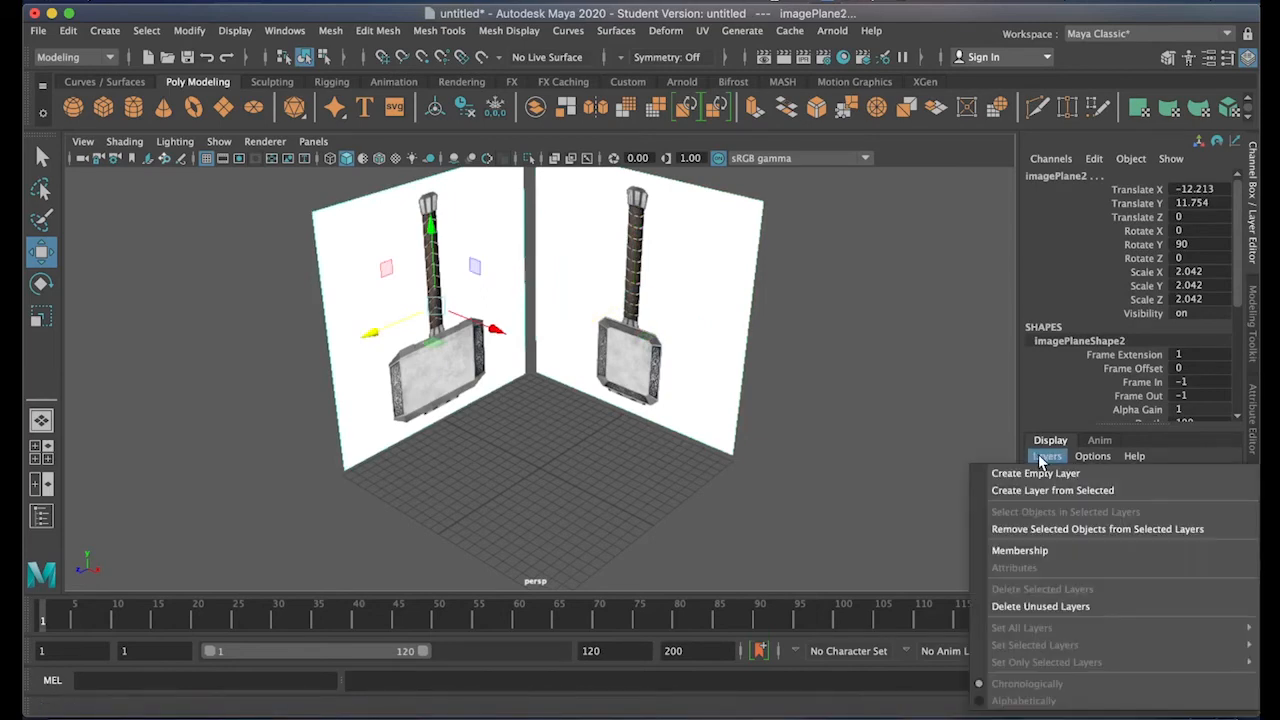
click(1093, 473)
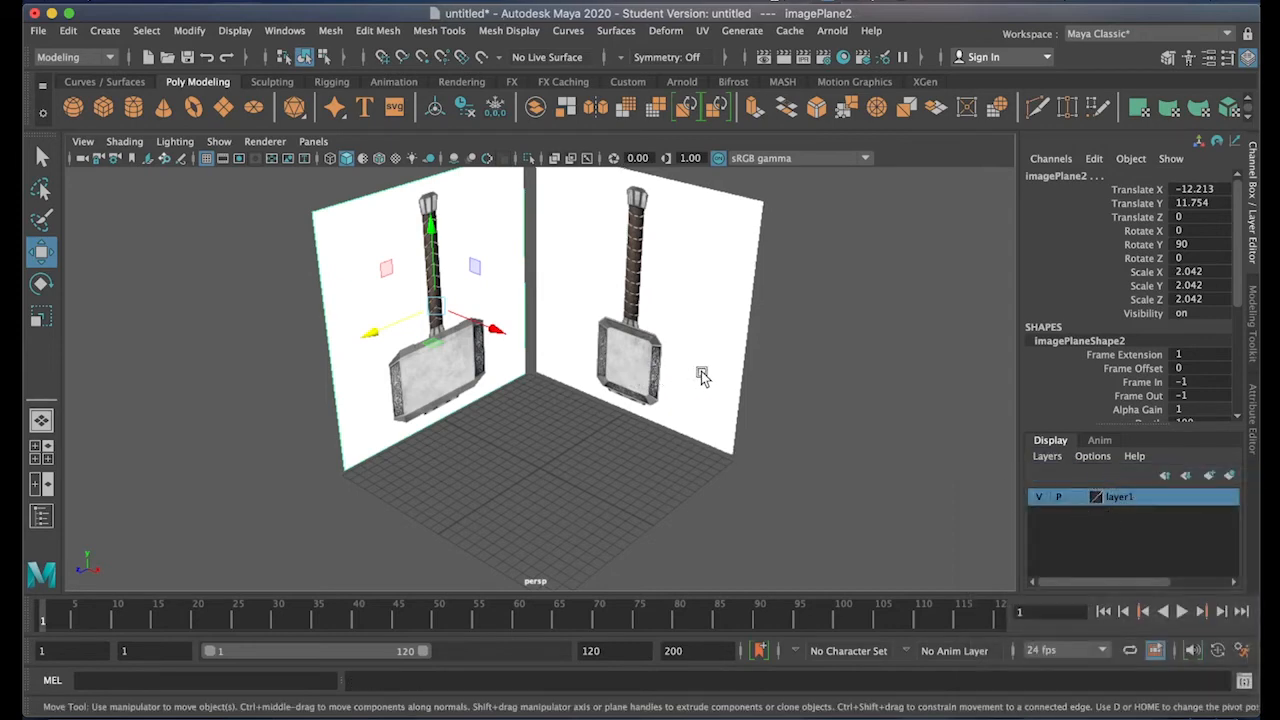
- Create one display layer from the Side View image plane and another from the Back View image plane
click(809, 400)
click(709, 373)
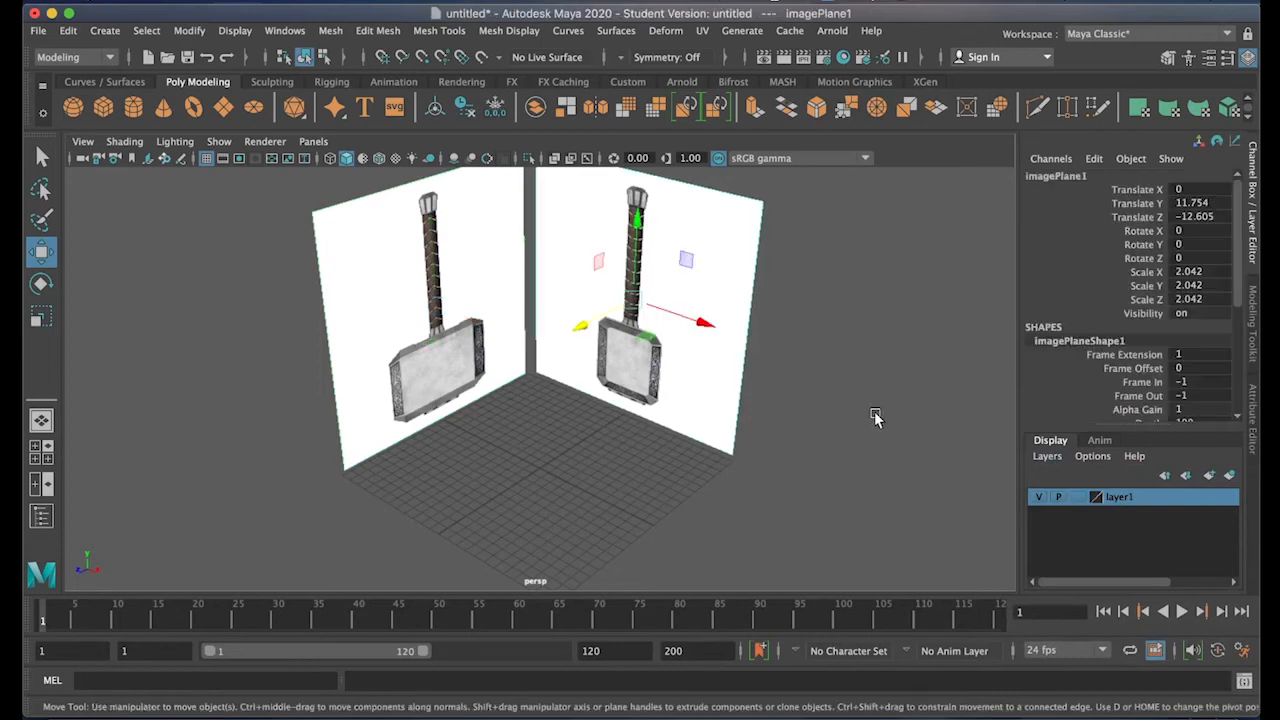
click(1229, 479)
click(428, 368)
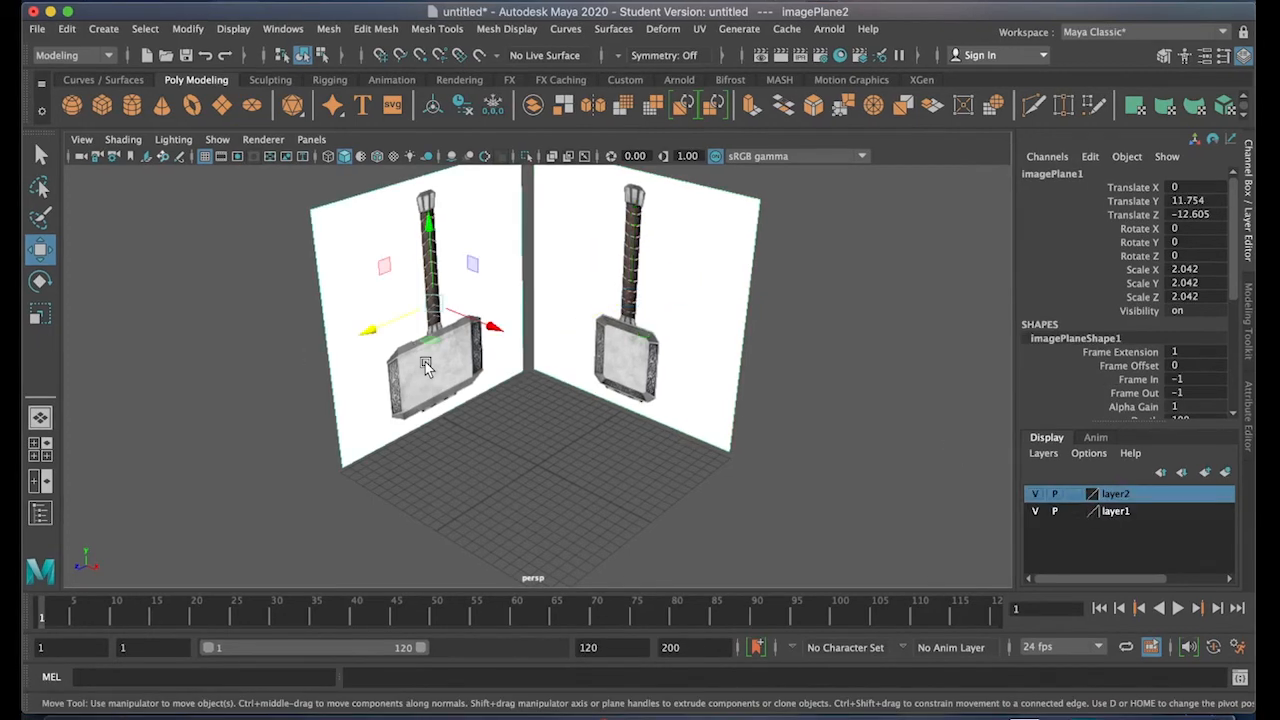
click(1226, 474)
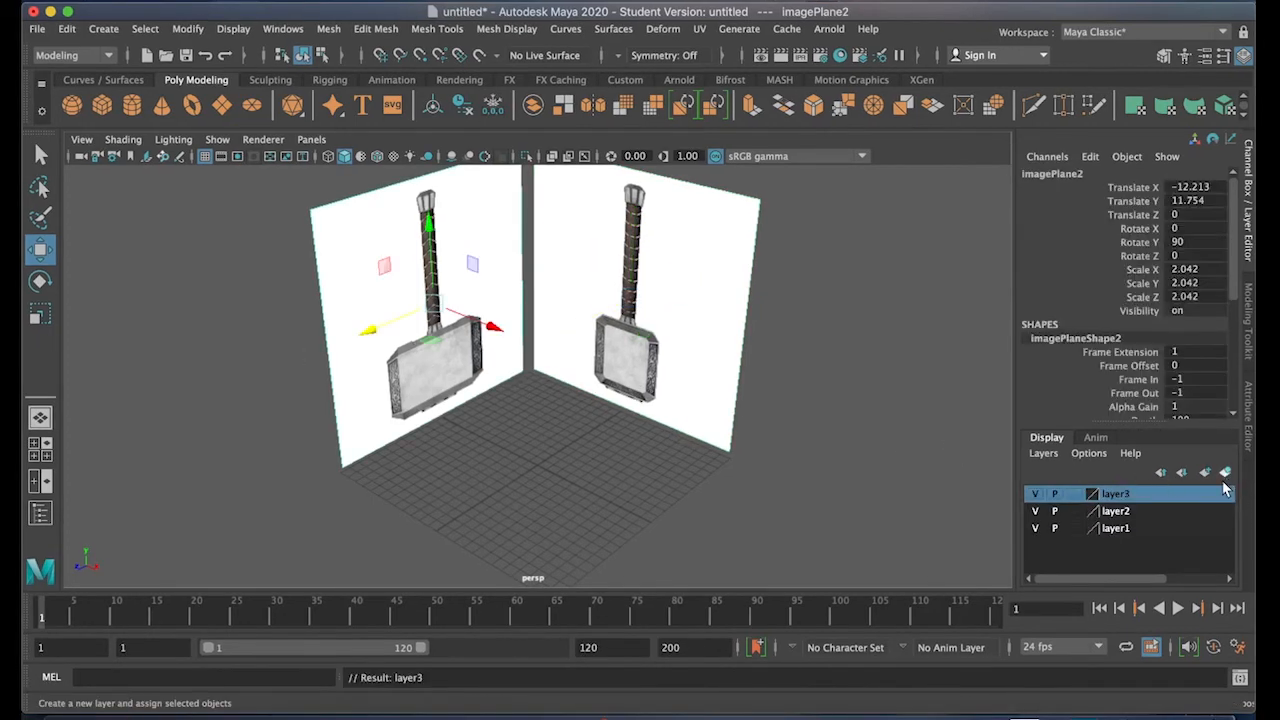
- Hide and show again the contents of layer2 and layer3 to test their visibility toggles
click(1036, 511)
click(1036, 511)
click(1036, 494)
click(1036, 494)
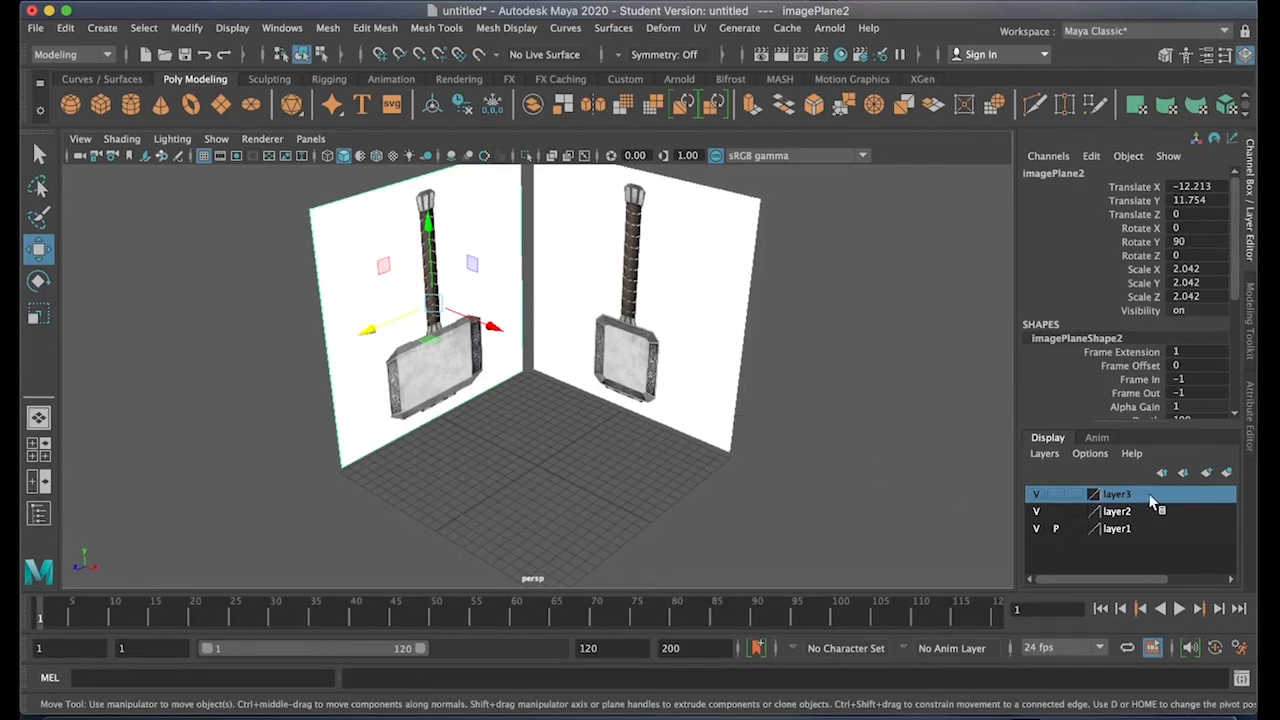
- Set the display type of layer3 and layer2 to Reference, testing whether the image planes can still be selected
click(1076, 495)
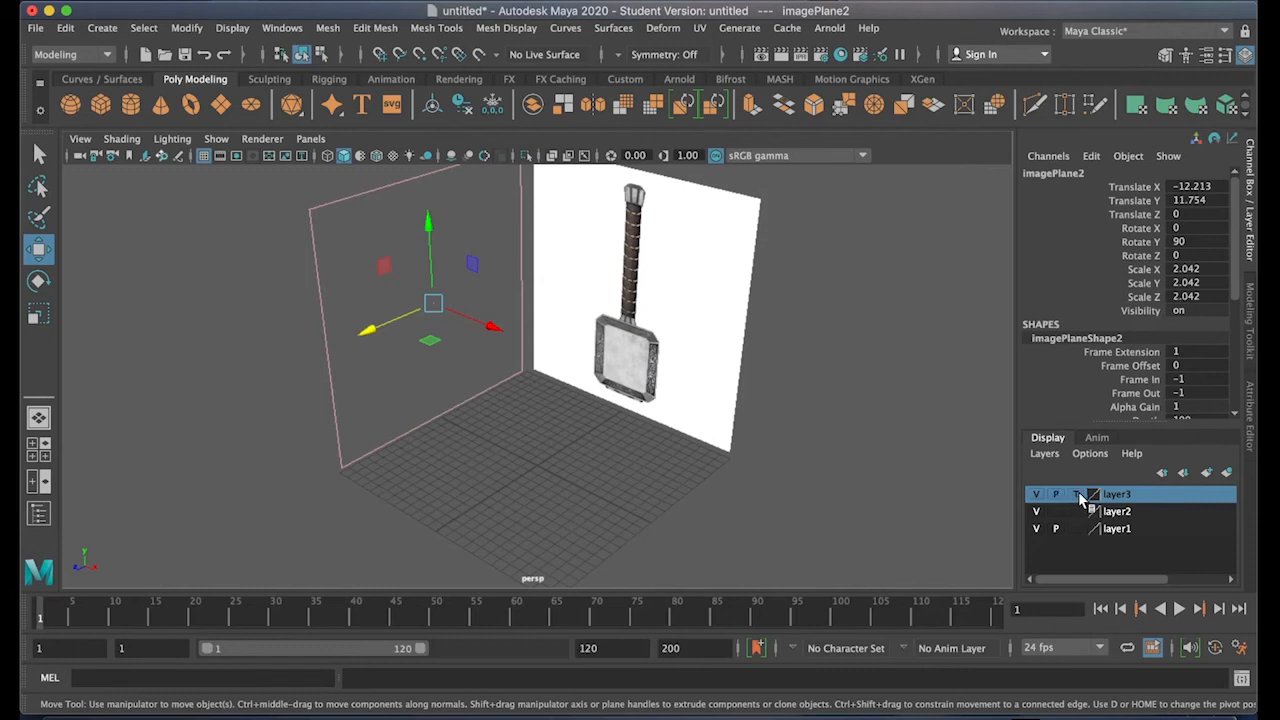
click(1076, 495)
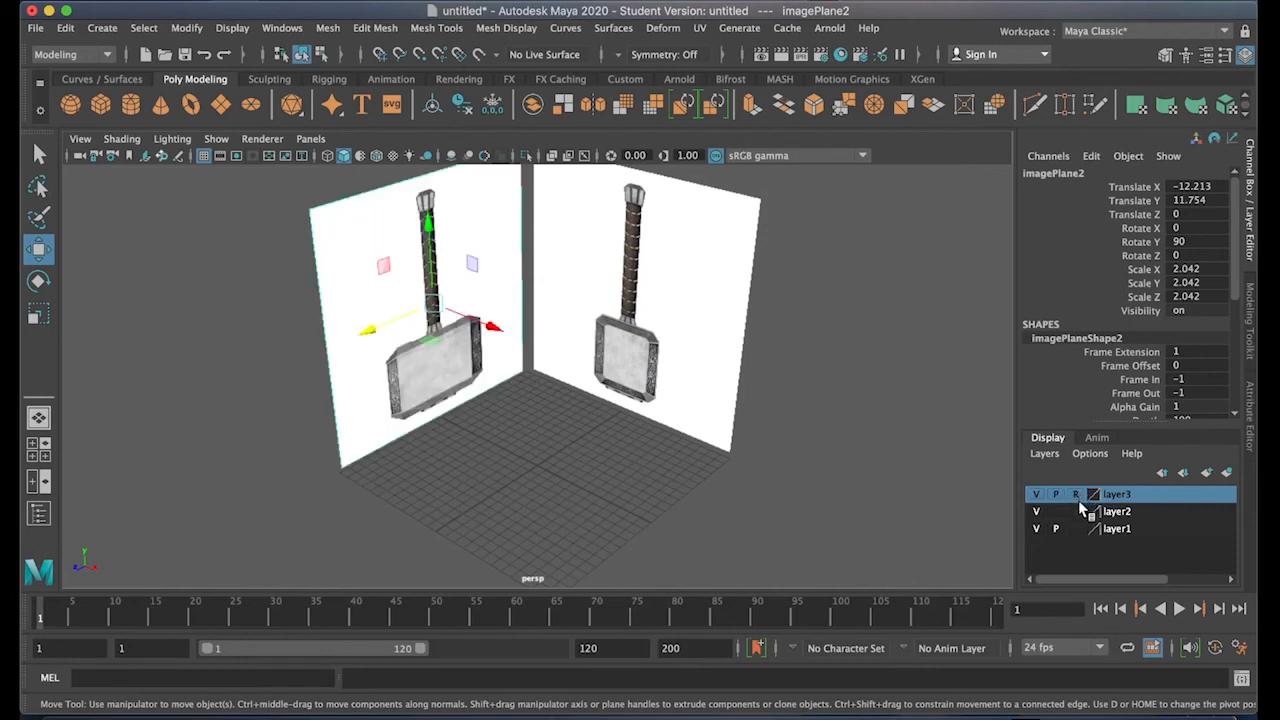
click(597, 385)
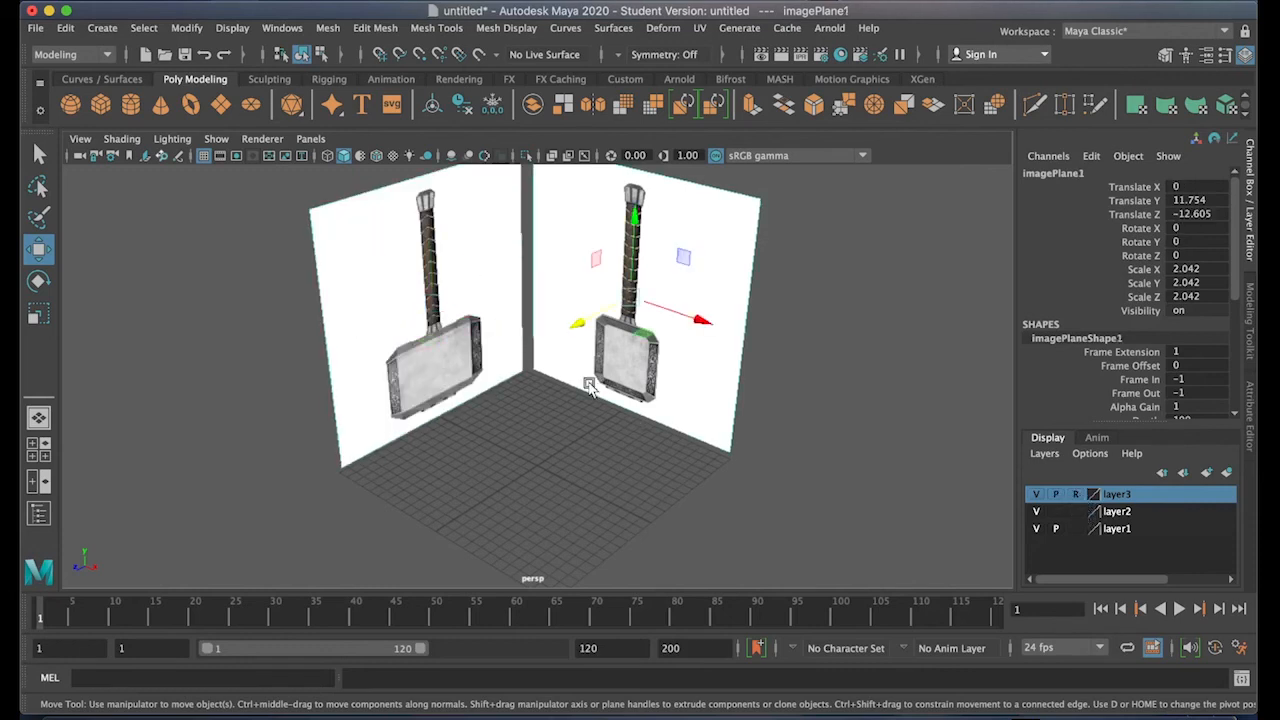
click(468, 367)
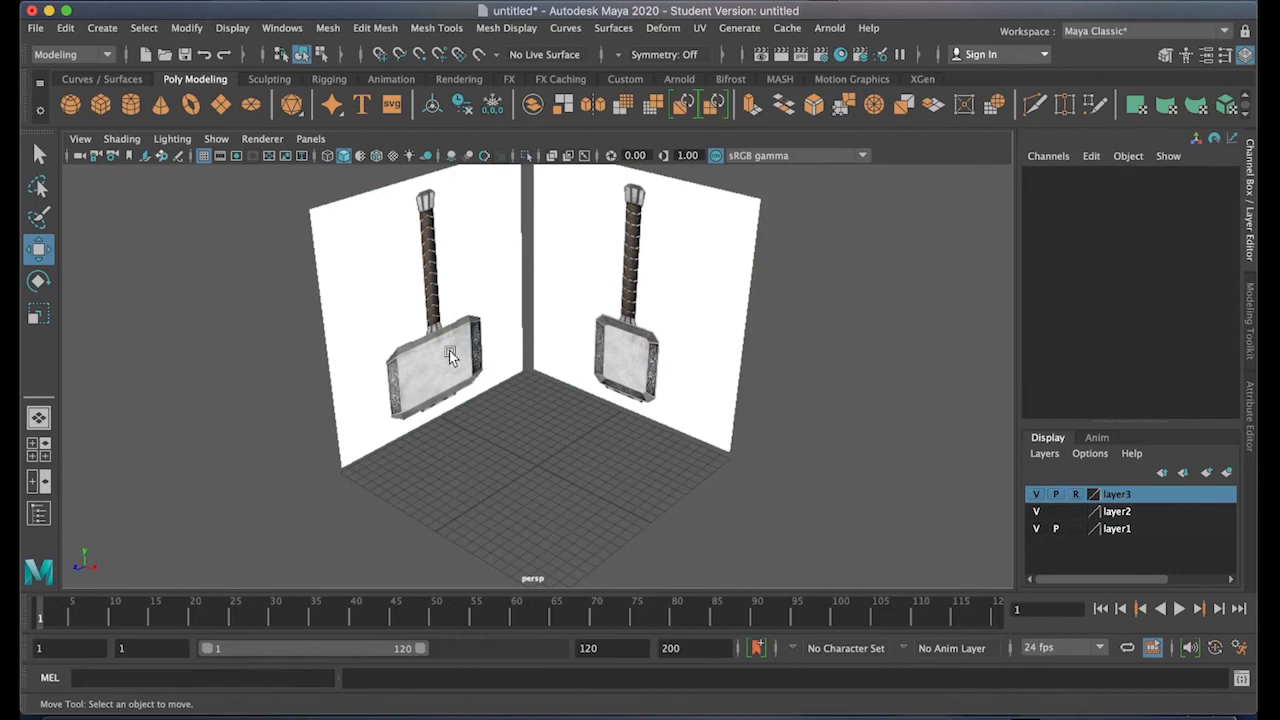
click(1077, 511)
click(1077, 511)
- Check the reference image planes in the four-view layout and the front view, and return to the perspective view
key(space)
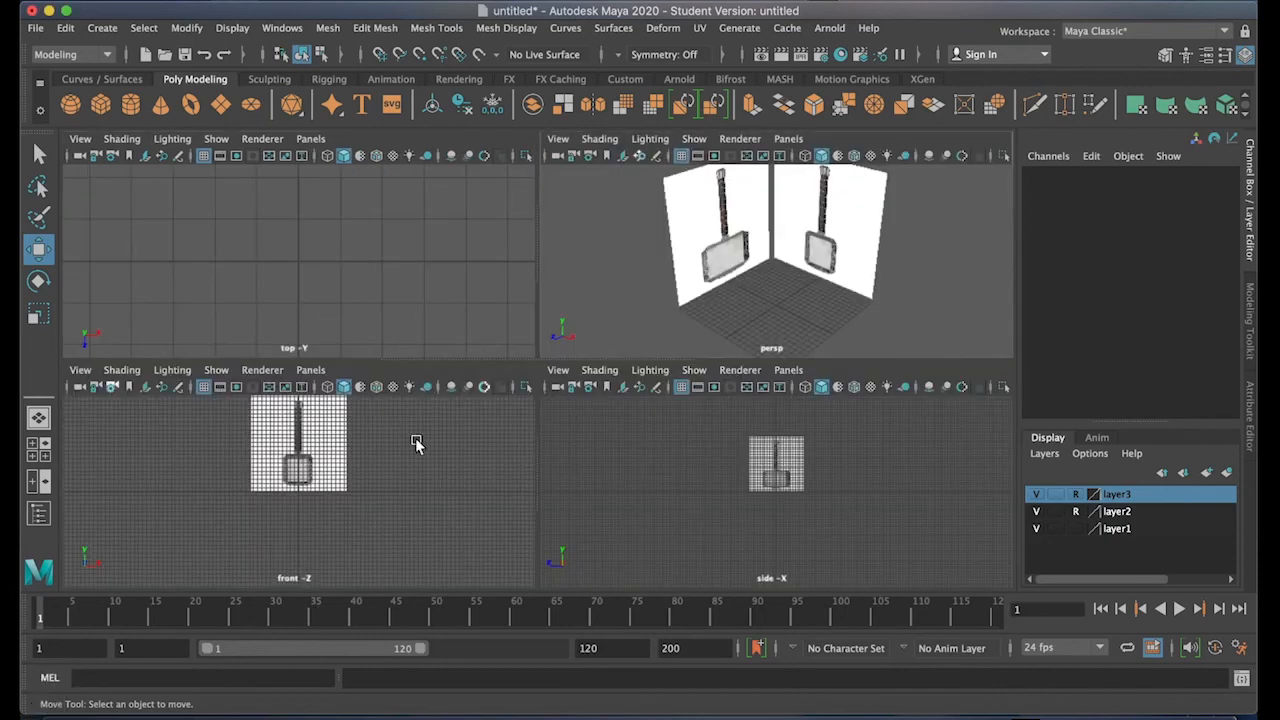
key(space)
key(space)
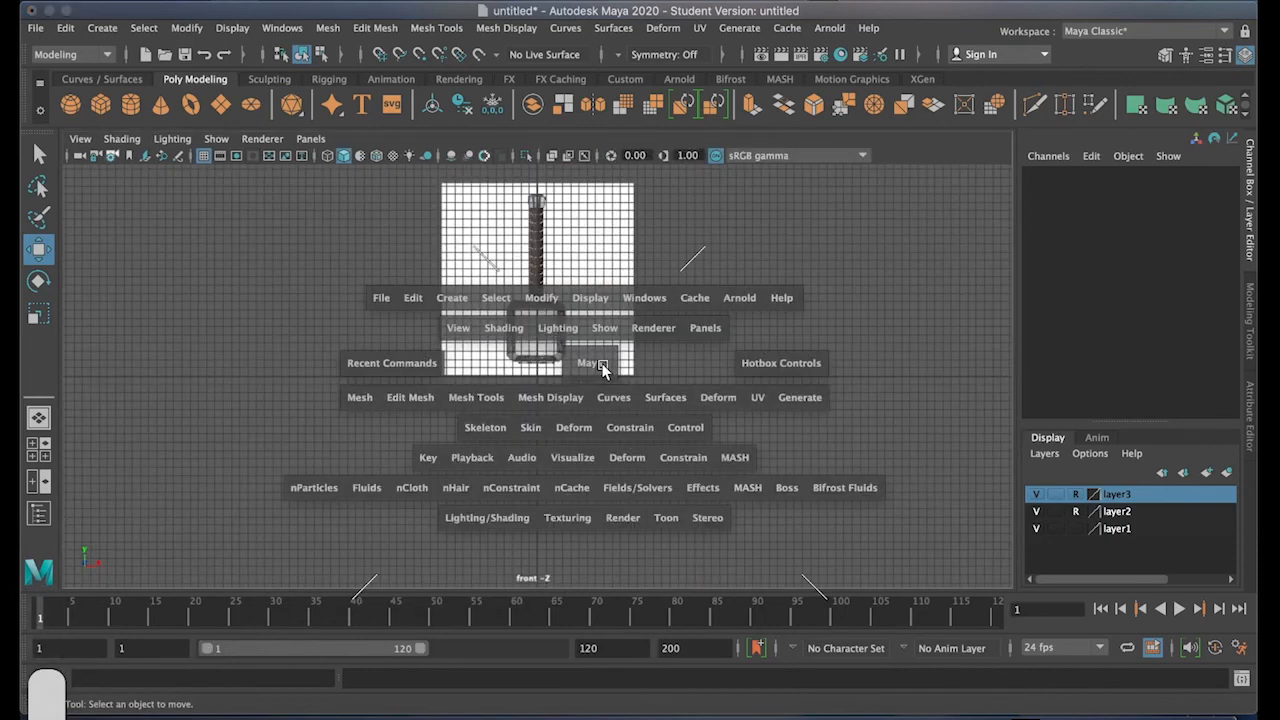
key(space)
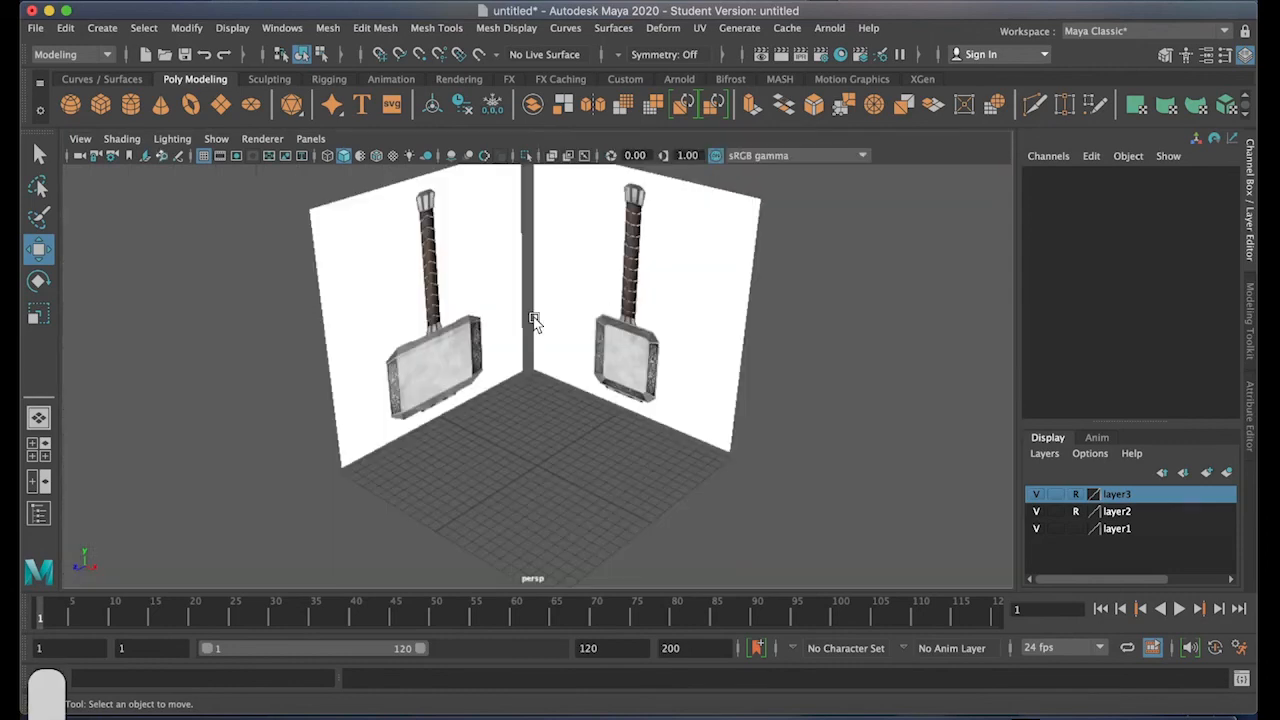
alt+drag(567, 455, 768, 314)
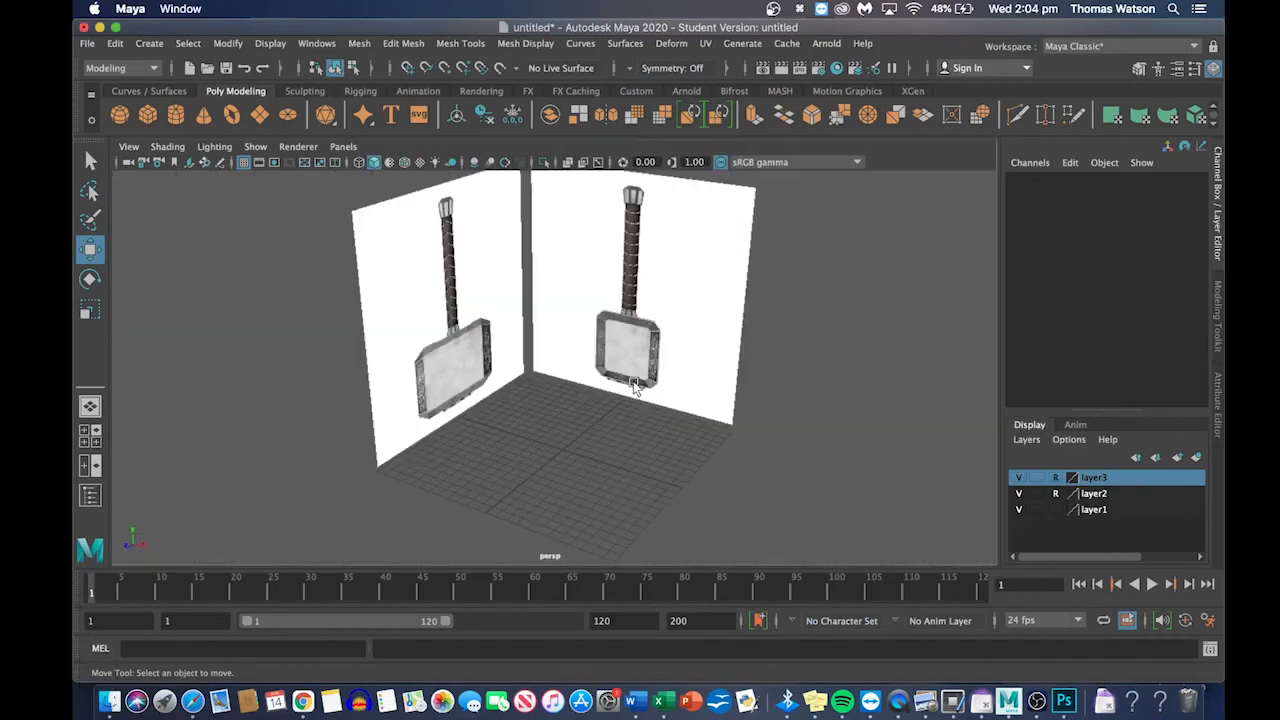